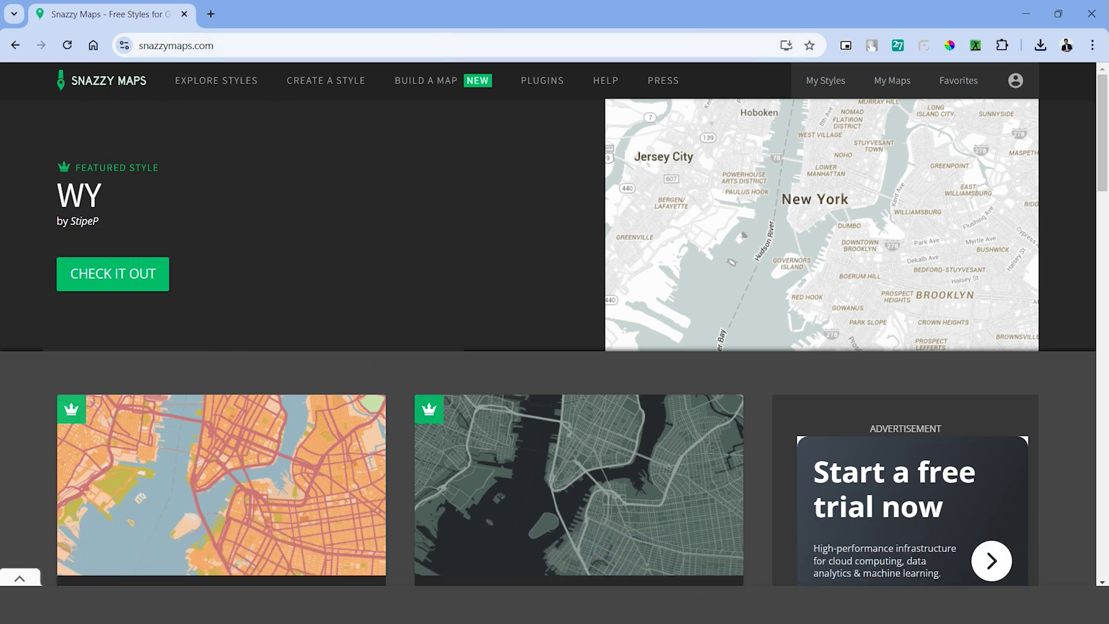
# Step: Browse the popular map styles to page 3 and open the Manila Map card
pyautogui.scroll(-15, 753, 255)
pyautogui.scroll(-7, 814, 406)
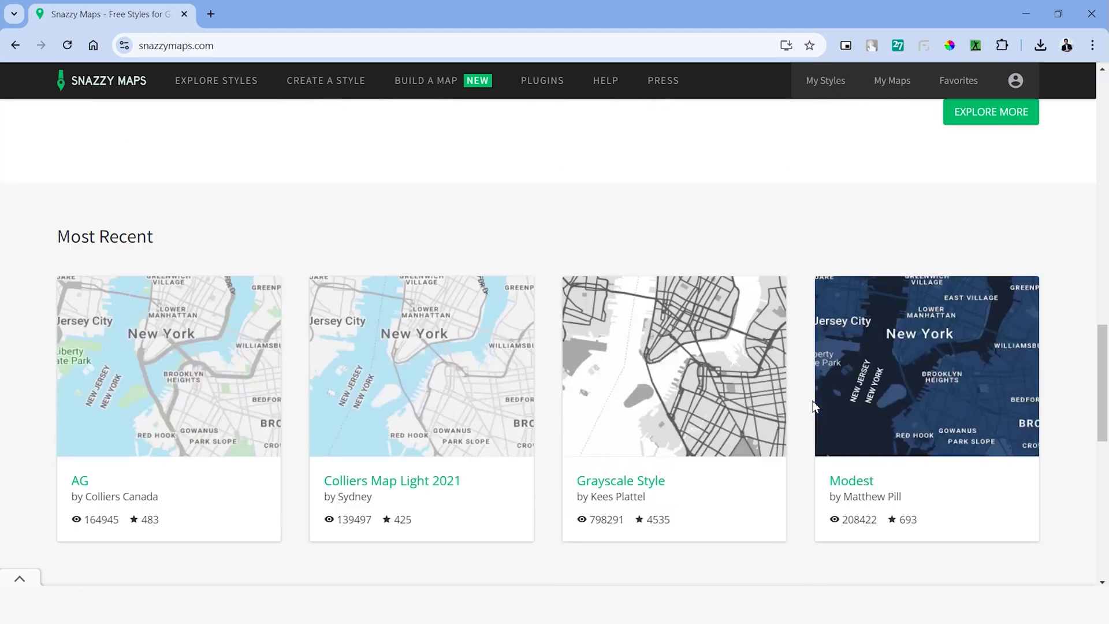
pyautogui.scroll(8, 814, 407)
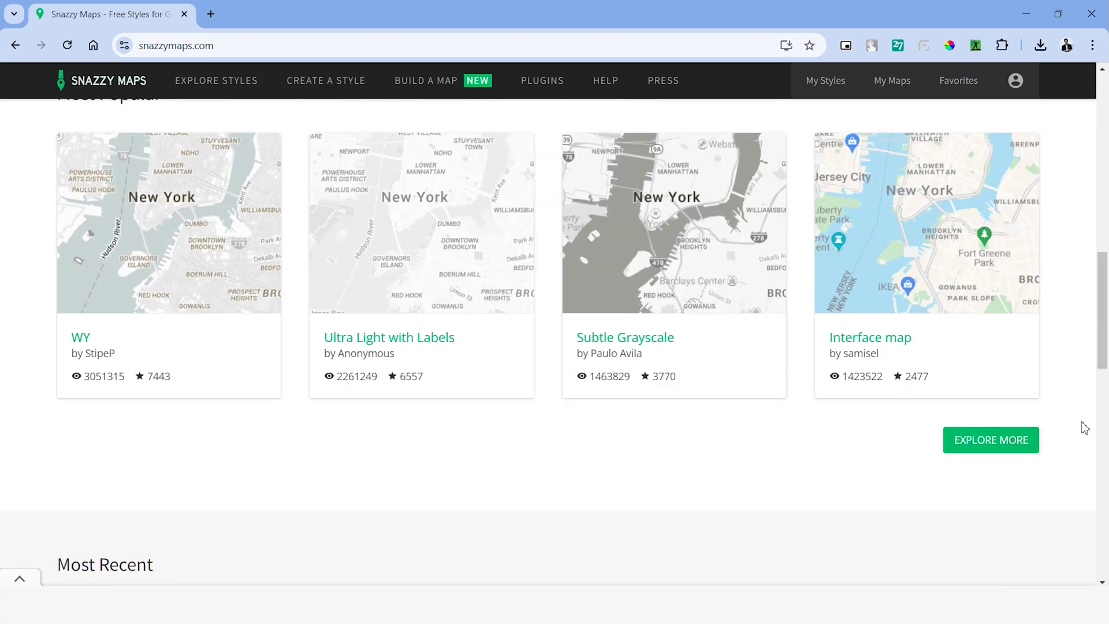
pyautogui.click(991, 439)
pyautogui.moveTo(1107, 137); pyautogui.dragTo(1107, 436)
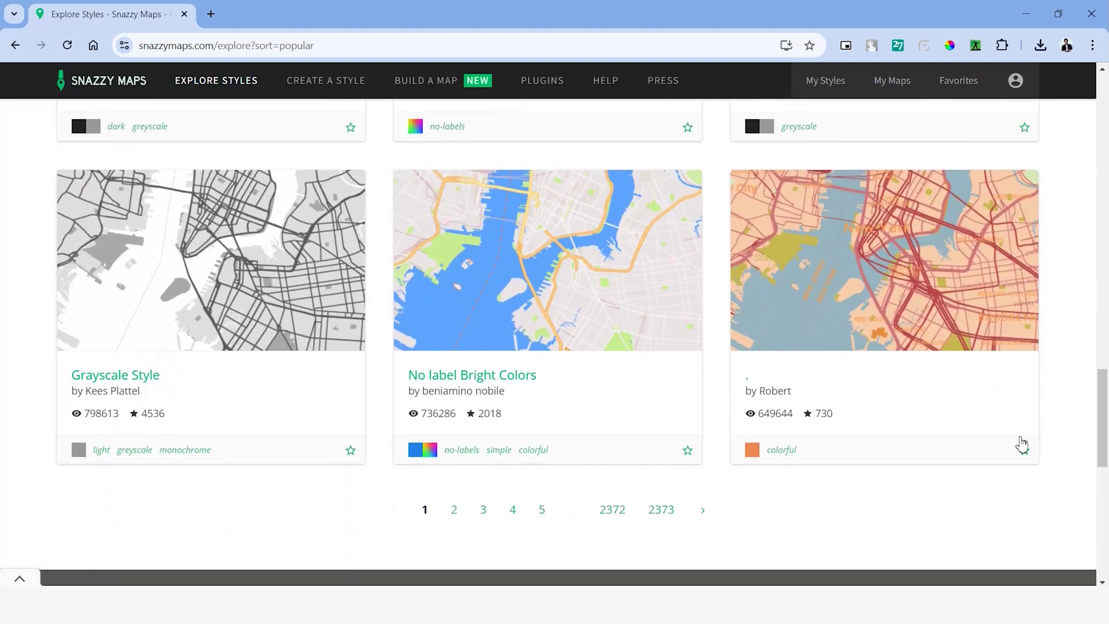
pyautogui.click(670, 521)
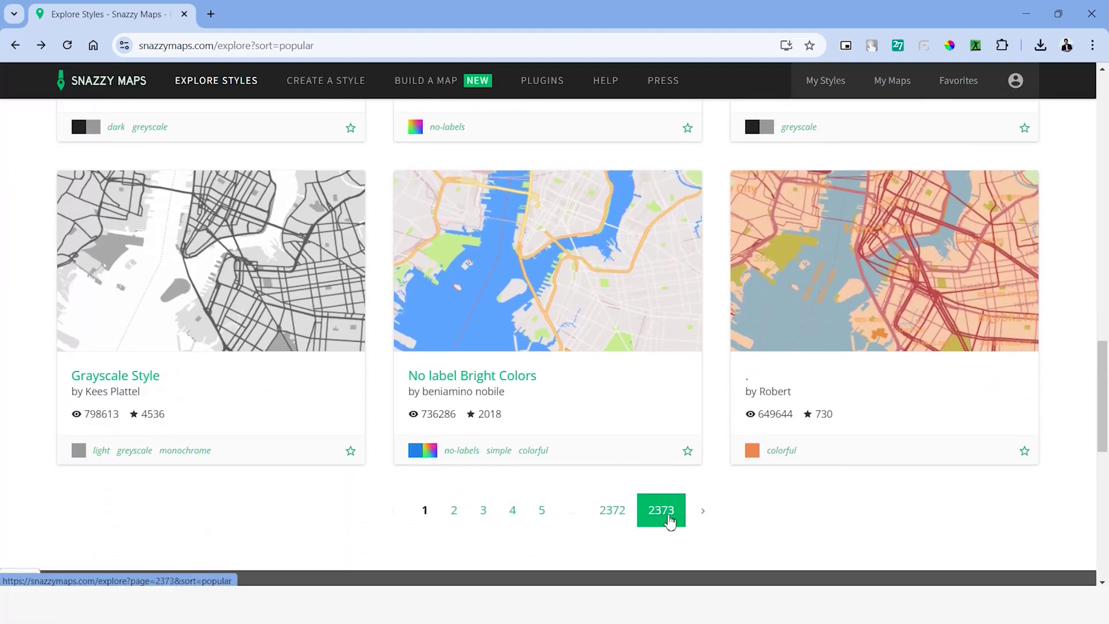
pyautogui.click(483, 510)
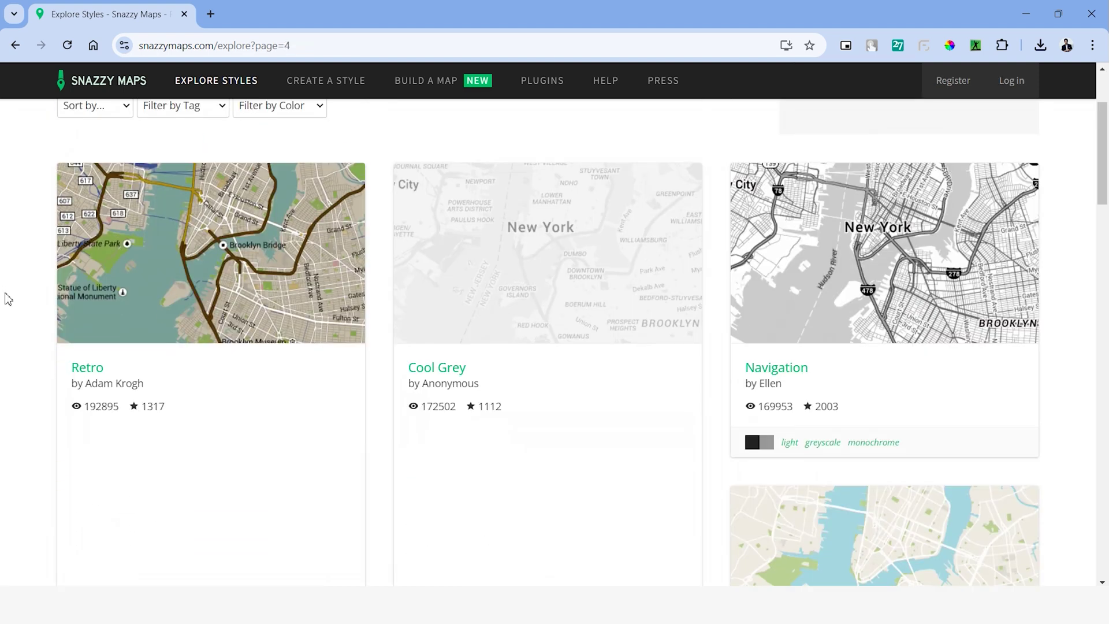
pyautogui.scroll(-5, 7, 299)
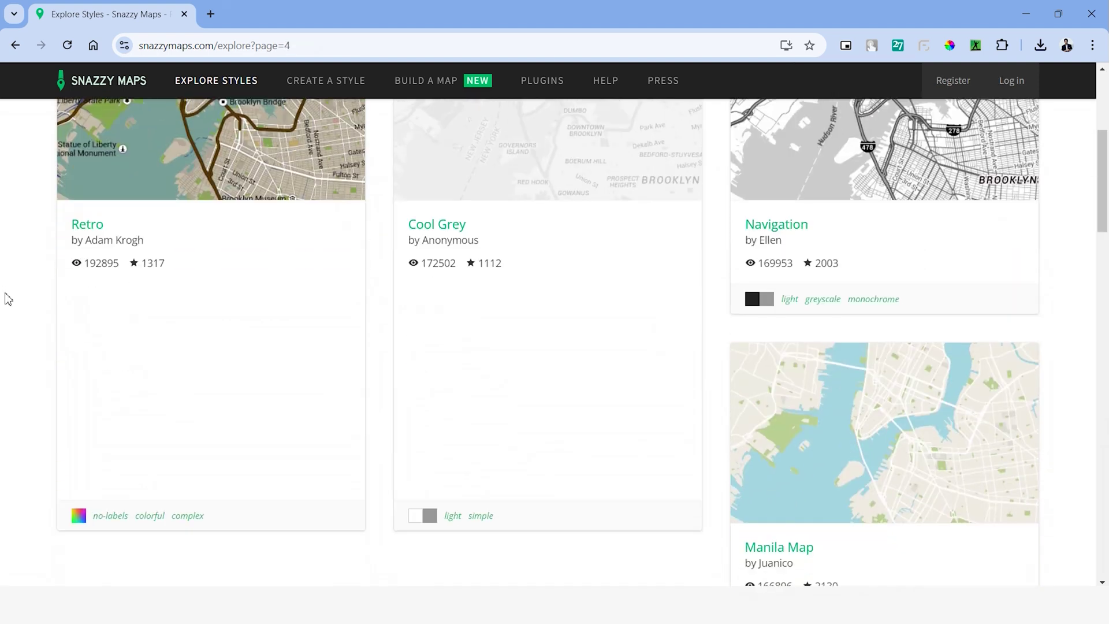
# Step: Open the Manila Map style and center its preview on Mumbai via a location search for 'mu'
pyautogui.click(794, 416)
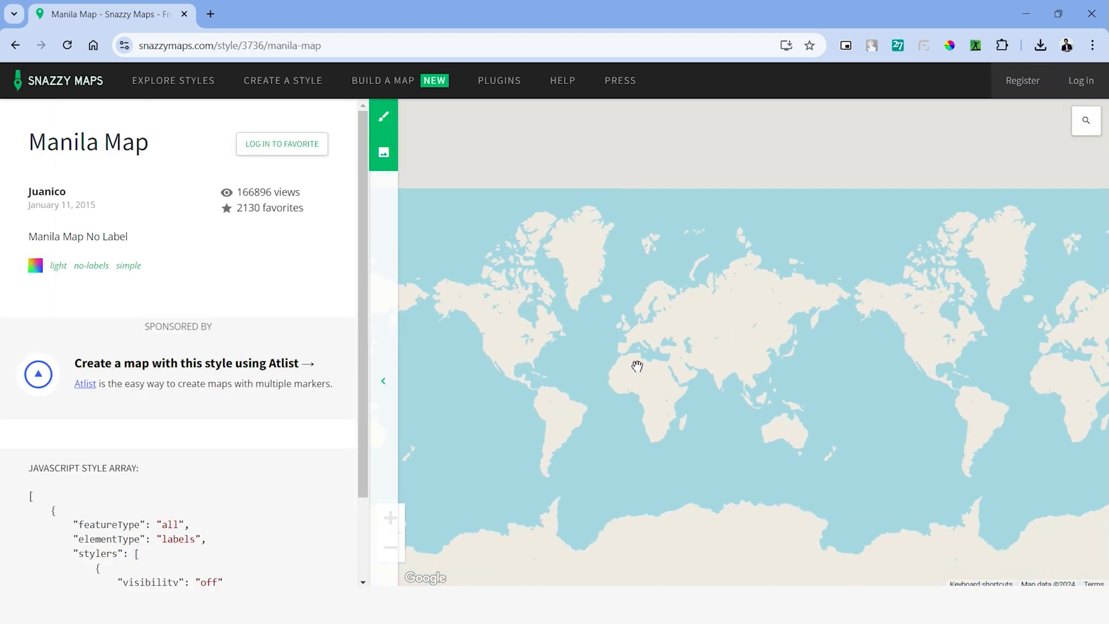
pyautogui.scroll(1, 636, 366)
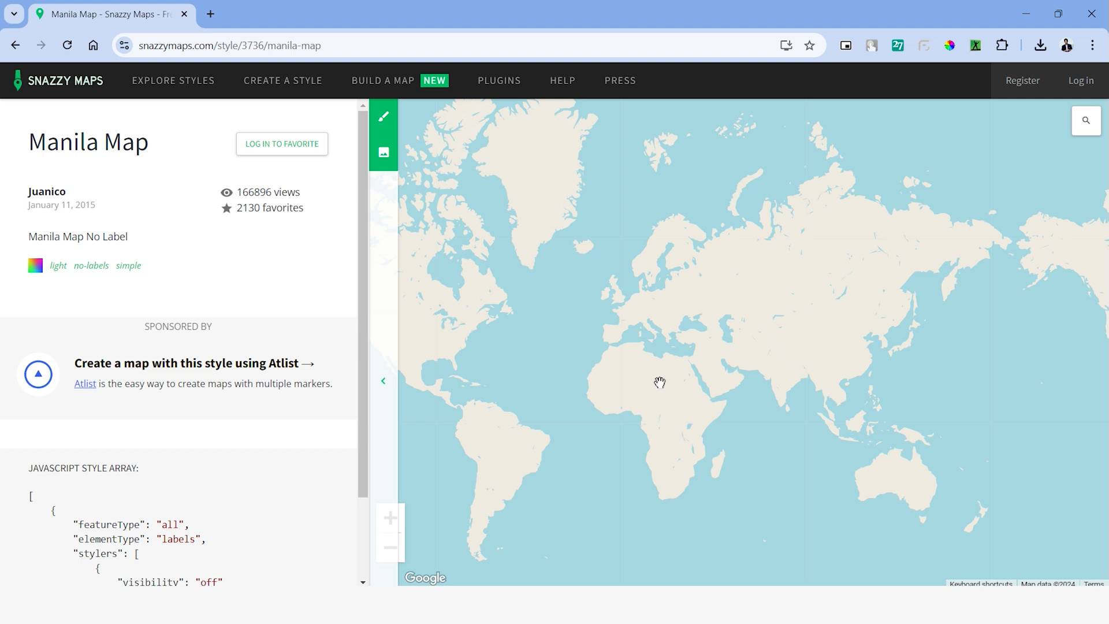
pyautogui.click(1085, 120)
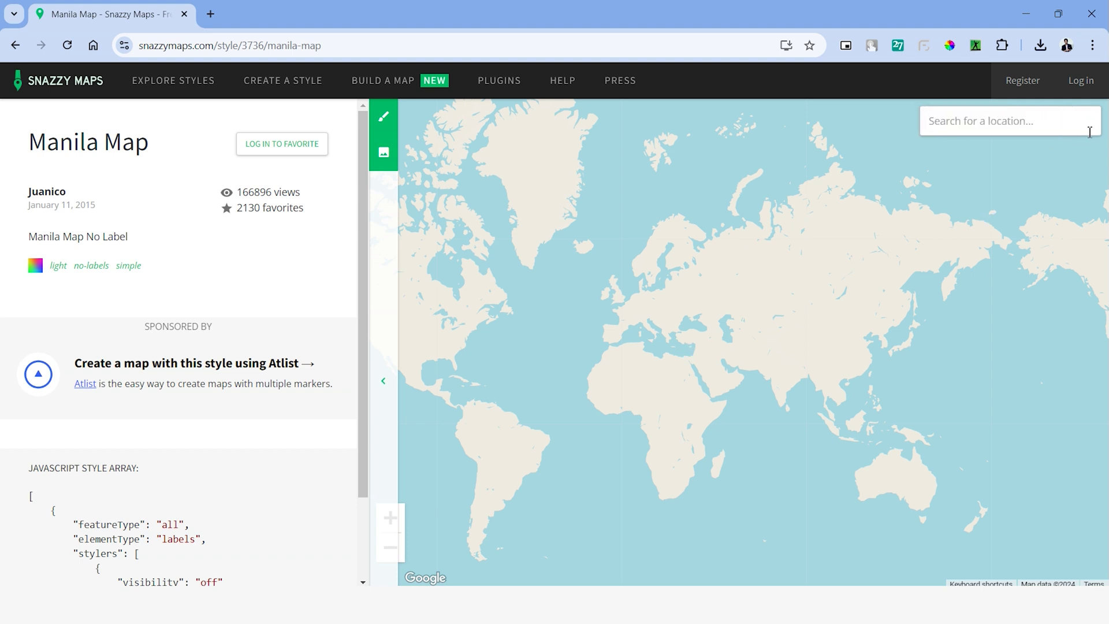
pyautogui.write('mu')
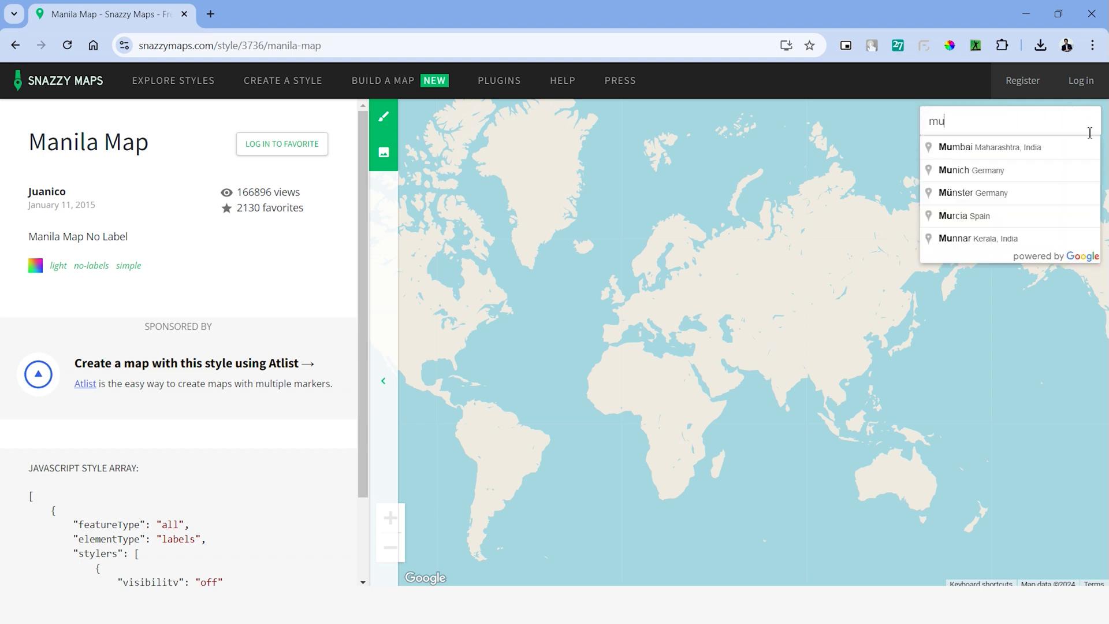
pyautogui.click(1046, 147)
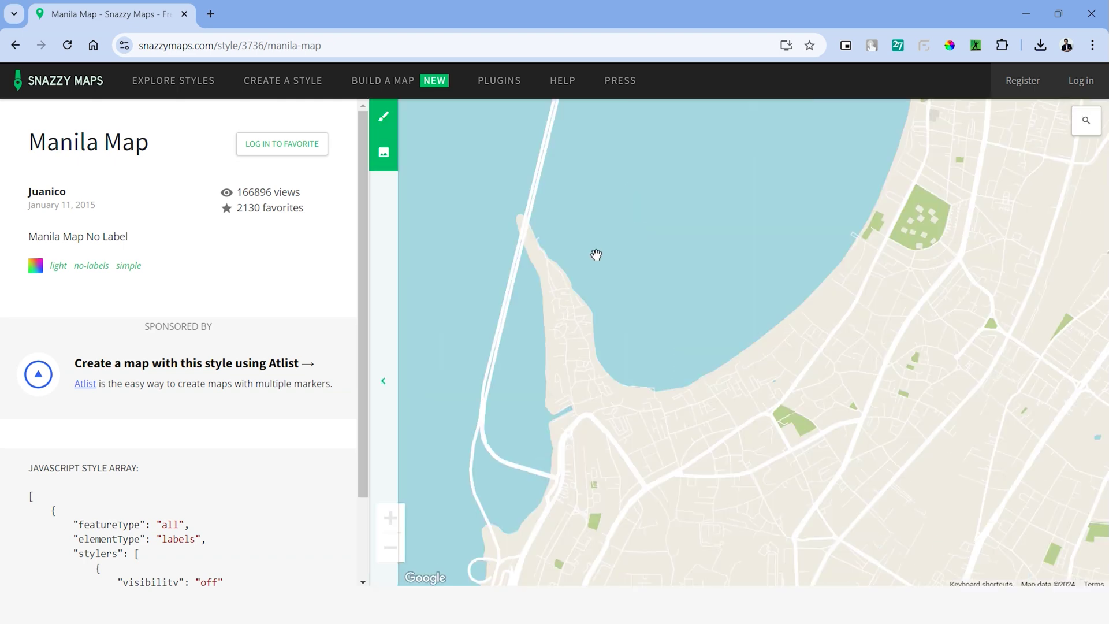
# Step: Open the Mumbai map in the Snazzy Maps style editor
pyautogui.click(382, 116)
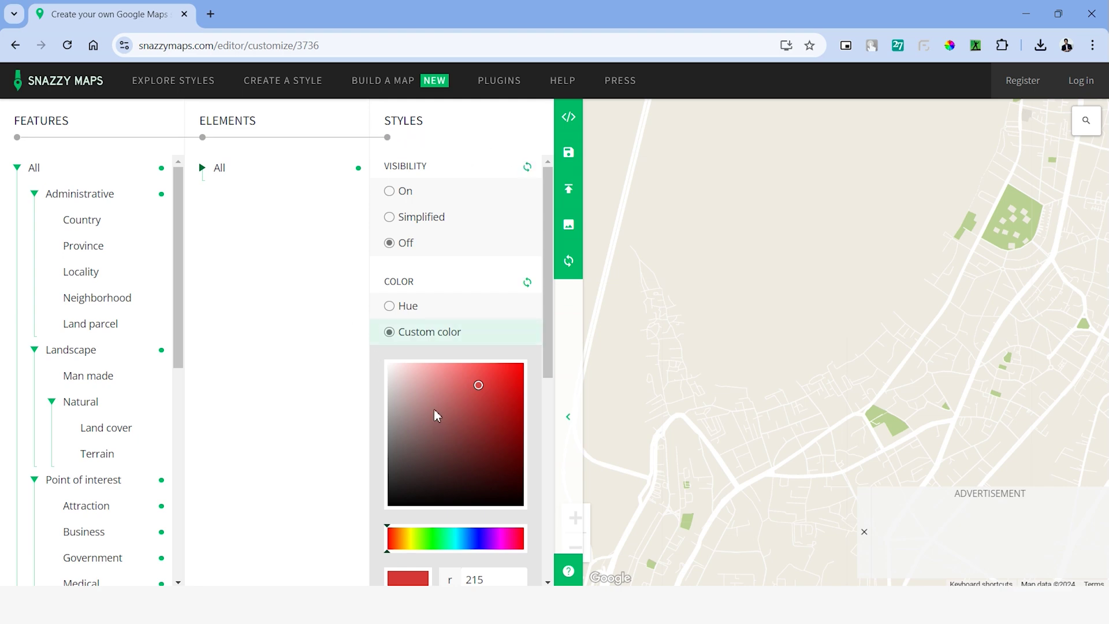
pyautogui.click(397, 316)
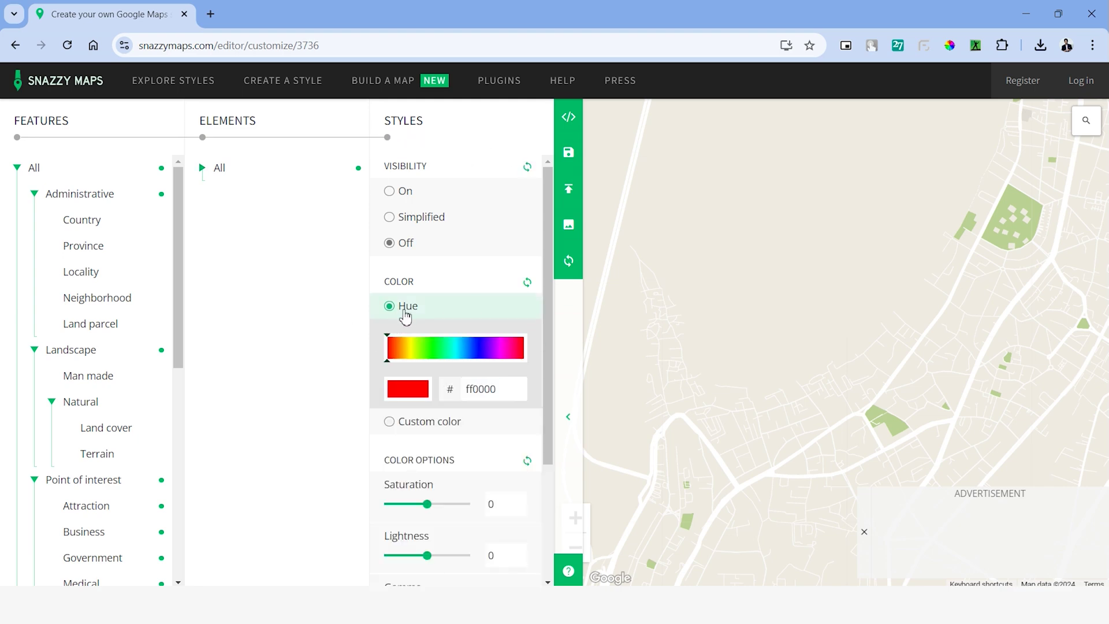
pyautogui.click(528, 285)
pyautogui.scroll(-8, 111, 332)
pyautogui.click(111, 329)
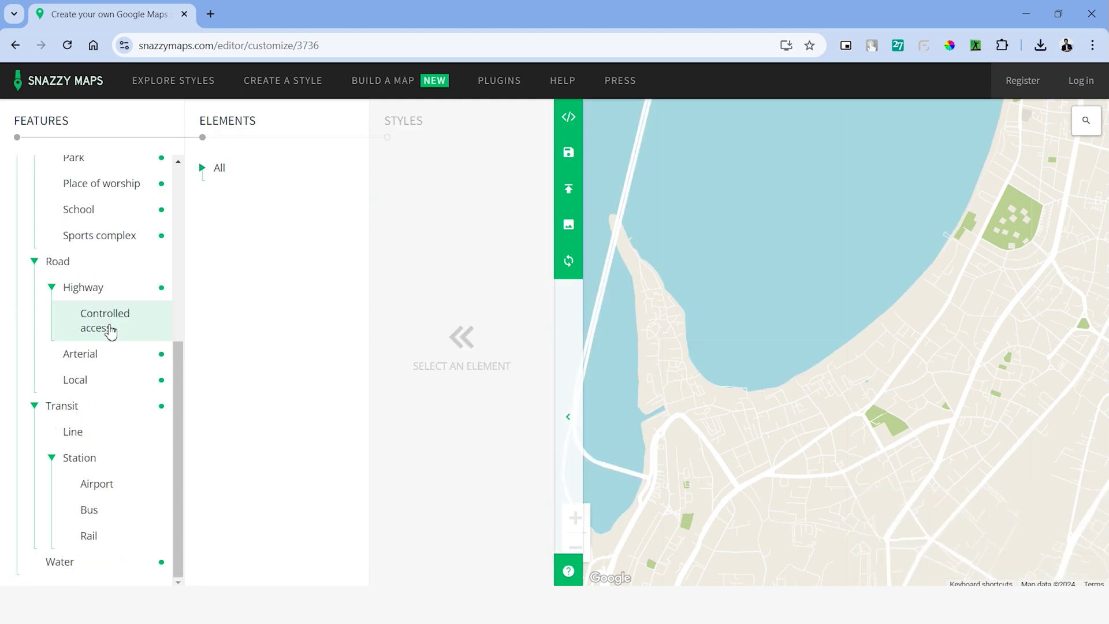
# Step: Turn on the water geometry fill, tinted hue 00caff with saturation 0
pyautogui.click(98, 566)
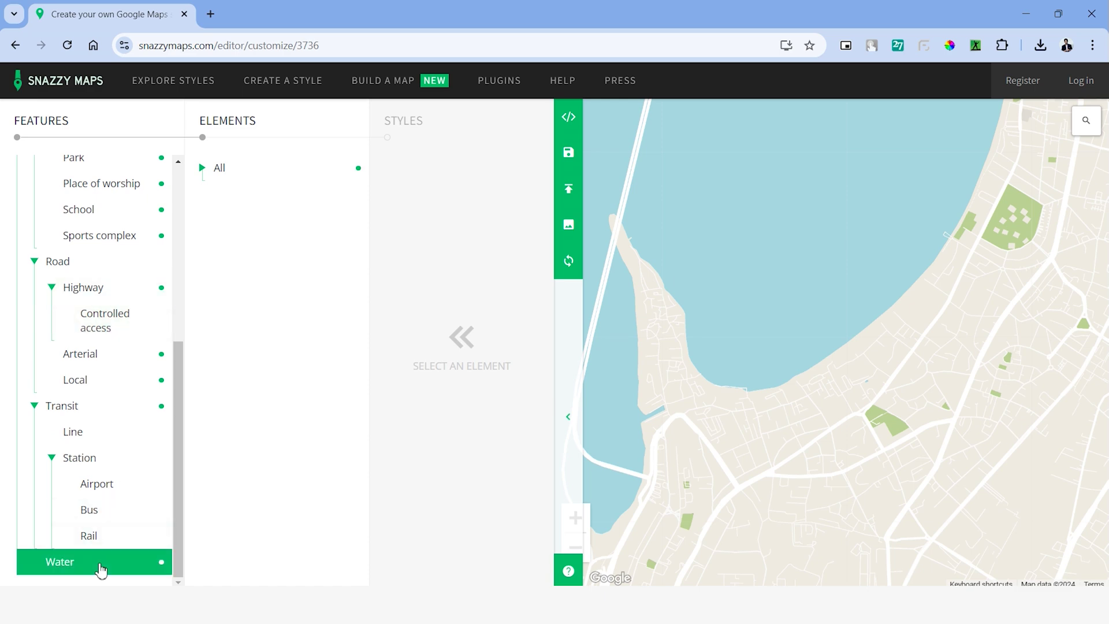
pyautogui.click(204, 169)
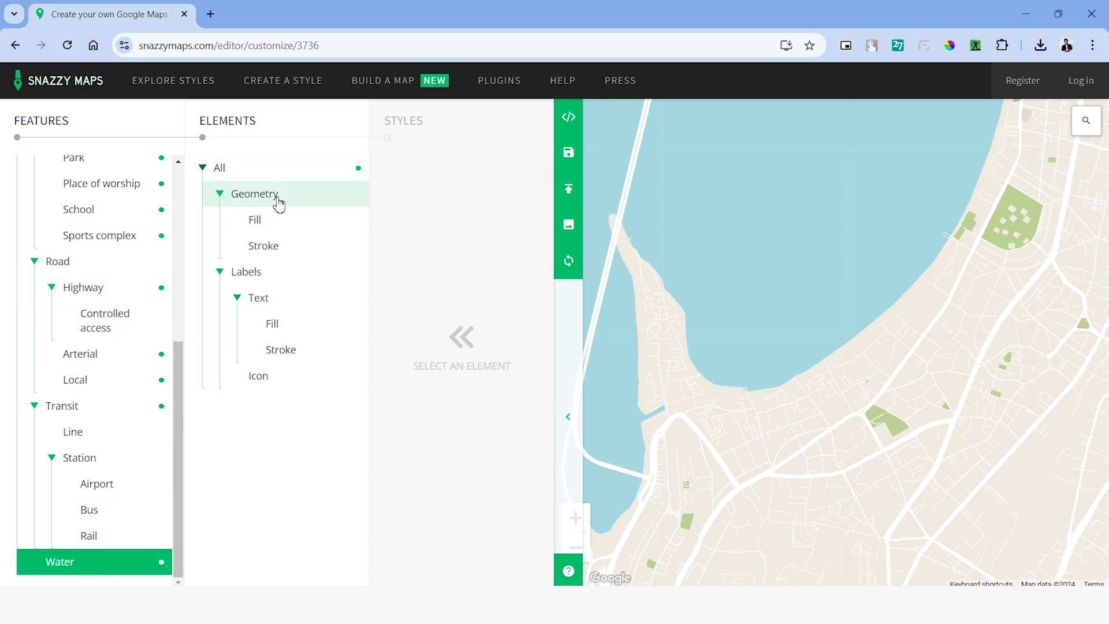
pyautogui.click(261, 228)
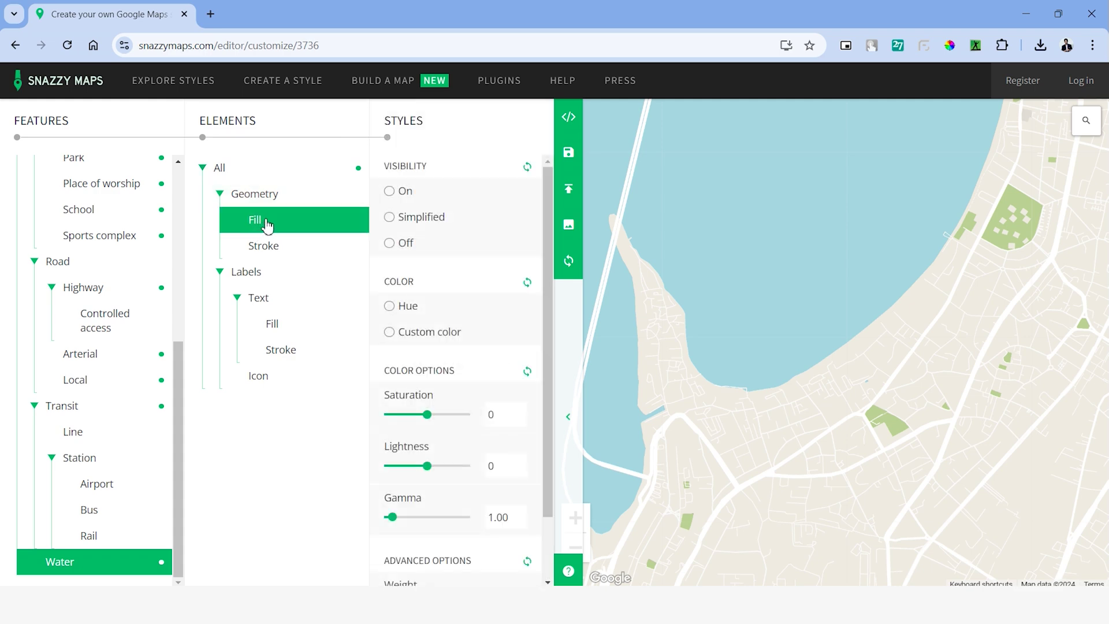
pyautogui.click(421, 196)
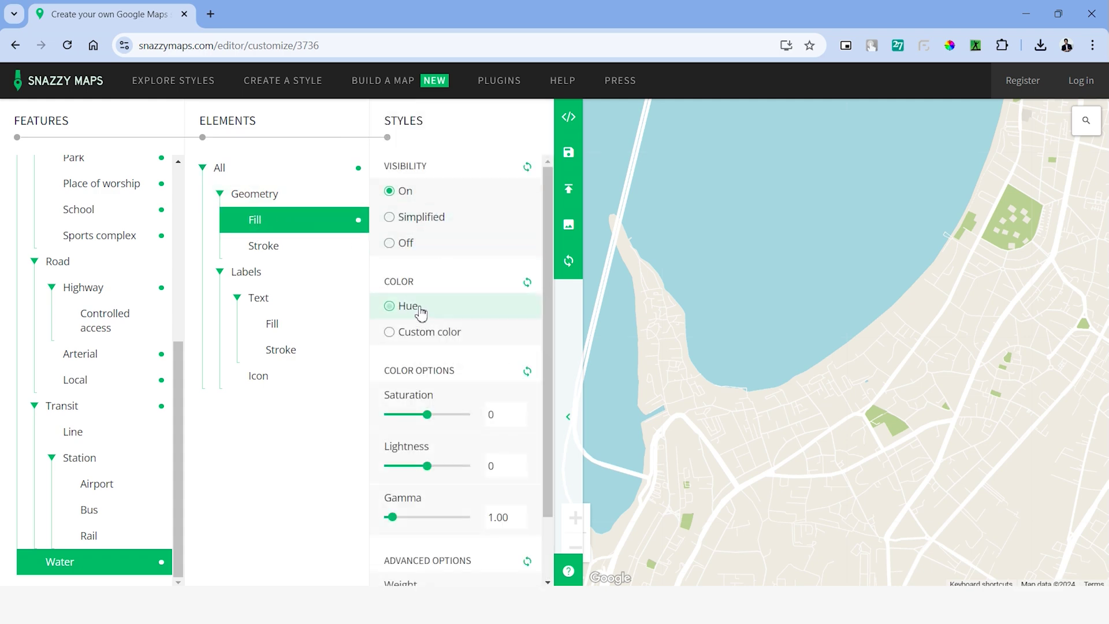
pyautogui.click(419, 332)
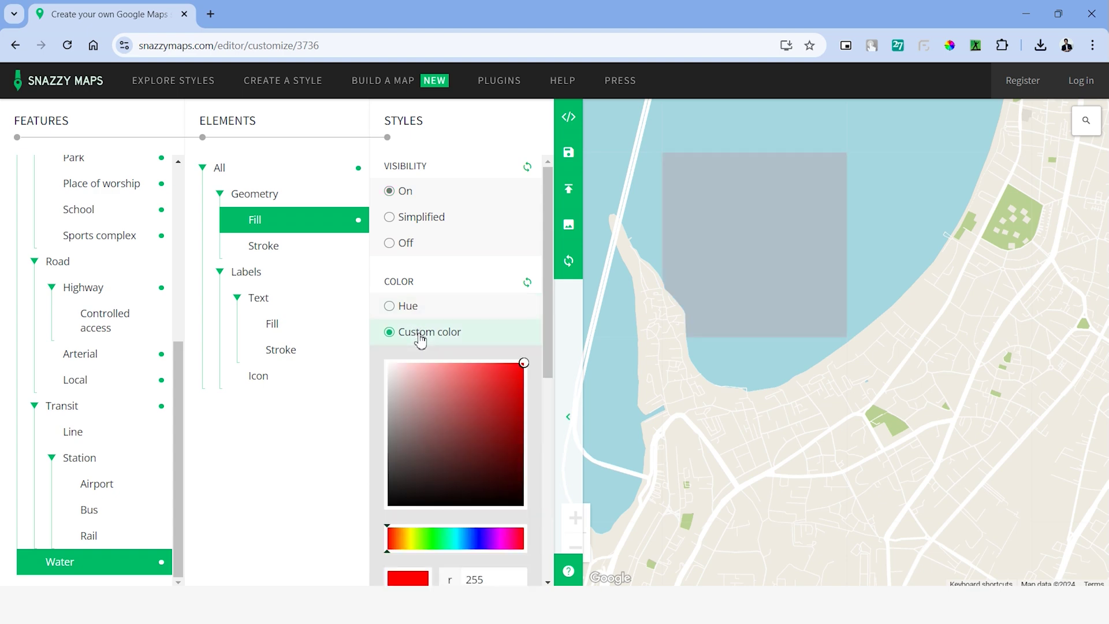
pyautogui.click(464, 539)
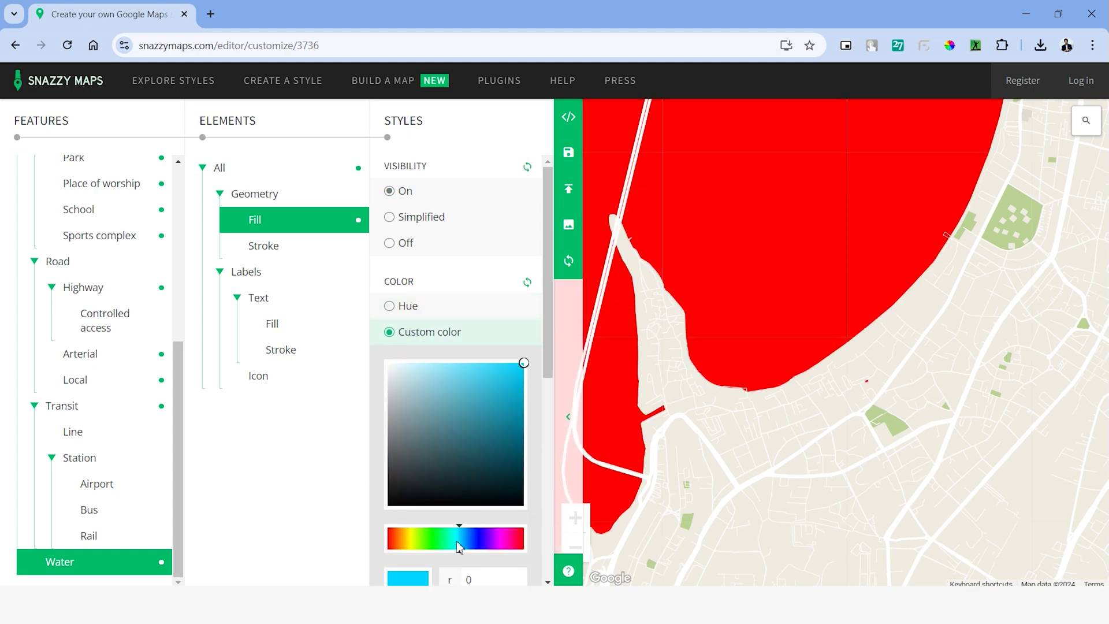
pyautogui.moveTo(467, 432)
pyautogui.mouseDown()
pyautogui.moveTo(465, 405)
pyautogui.moveTo(483, 390)
pyautogui.moveTo(455, 377)
pyautogui.moveTo(468, 384)
pyautogui.moveTo(476, 367)
pyautogui.moveTo(462, 379)
pyautogui.moveTo(467, 395)
pyautogui.moveTo(425, 378)
pyautogui.mouseUp()
pyautogui.click(390, 306)
pyautogui.scroll(-3, 437, 374)
pyautogui.scroll(-1, 425, 404)
pyautogui.moveTo(394, 529); pyautogui.dragTo(428, 529)
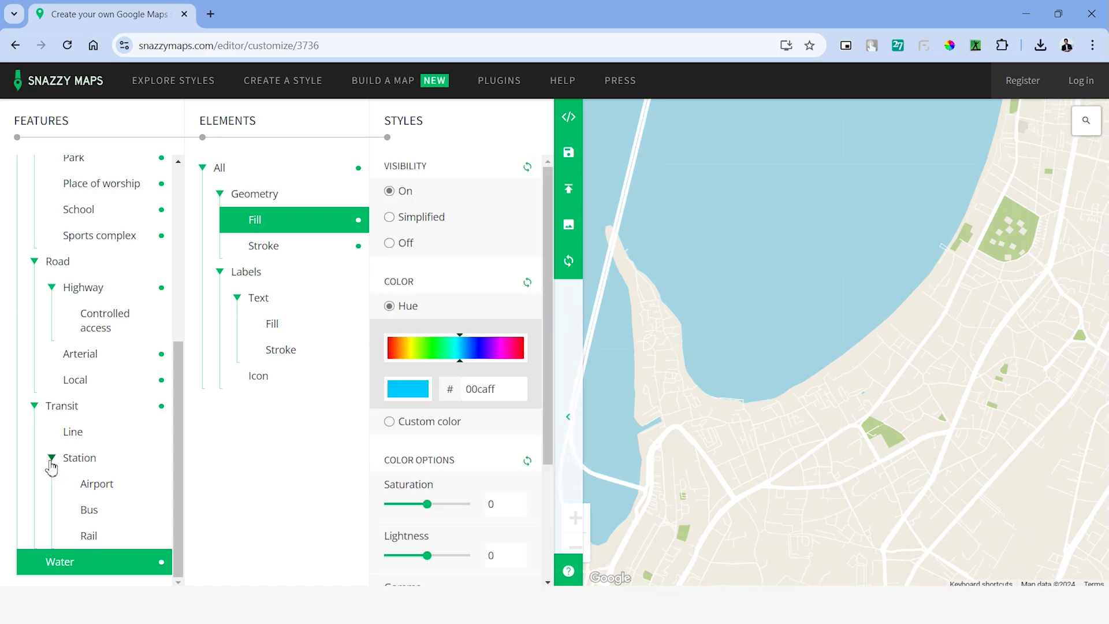
# Step: Color the highway geometry fill pink
pyautogui.click(51, 459)
pyautogui.click(58, 365)
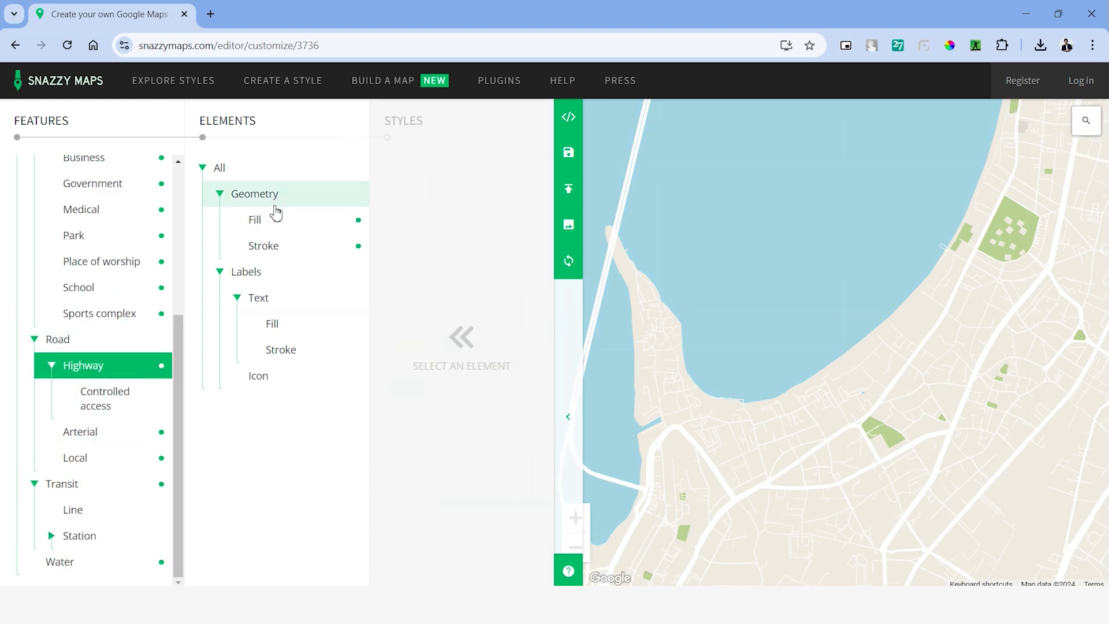
pyautogui.click(276, 213)
pyautogui.moveTo(424, 437); pyautogui.dragTo(386, 361)
# Step: Select Landscape > Man made geometry and try grey, then pale pink, before resetting
pyautogui.click(34, 339)
pyautogui.click(34, 223)
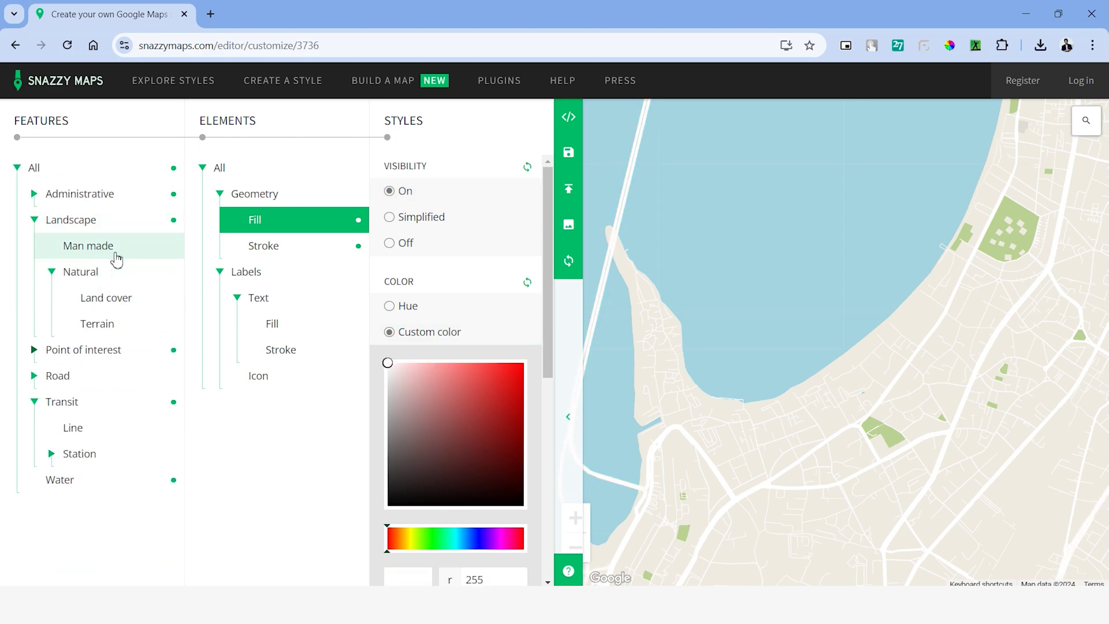
pyautogui.click(117, 250)
pyautogui.click(429, 331)
pyautogui.moveTo(462, 420); pyautogui.dragTo(387, 426)
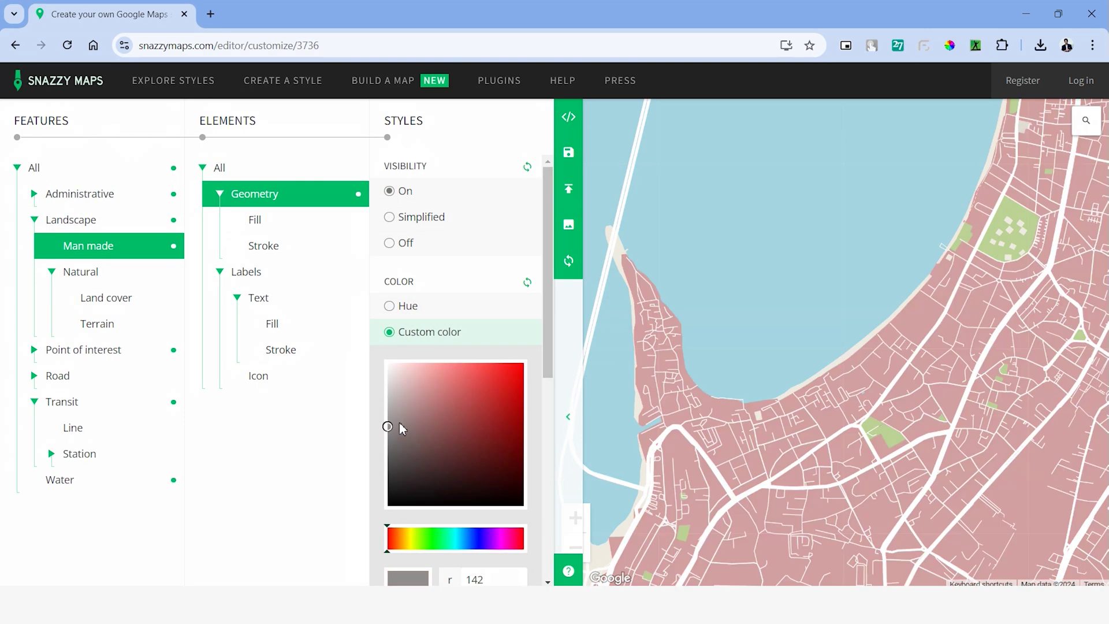
pyautogui.click(389, 424)
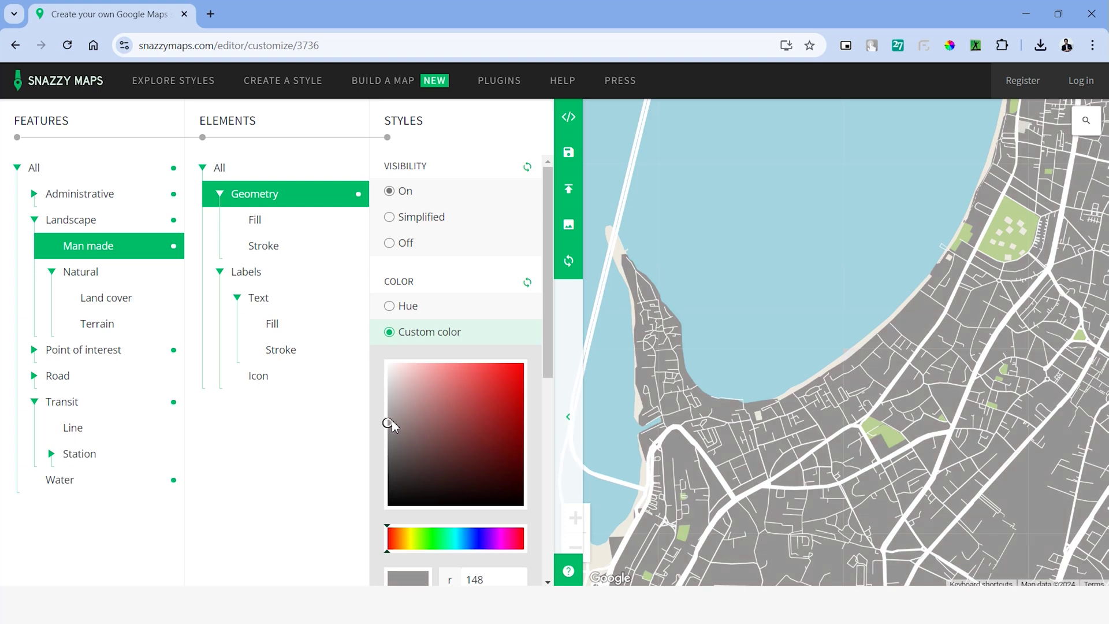
pyautogui.moveTo(397, 421); pyautogui.dragTo(400, 387)
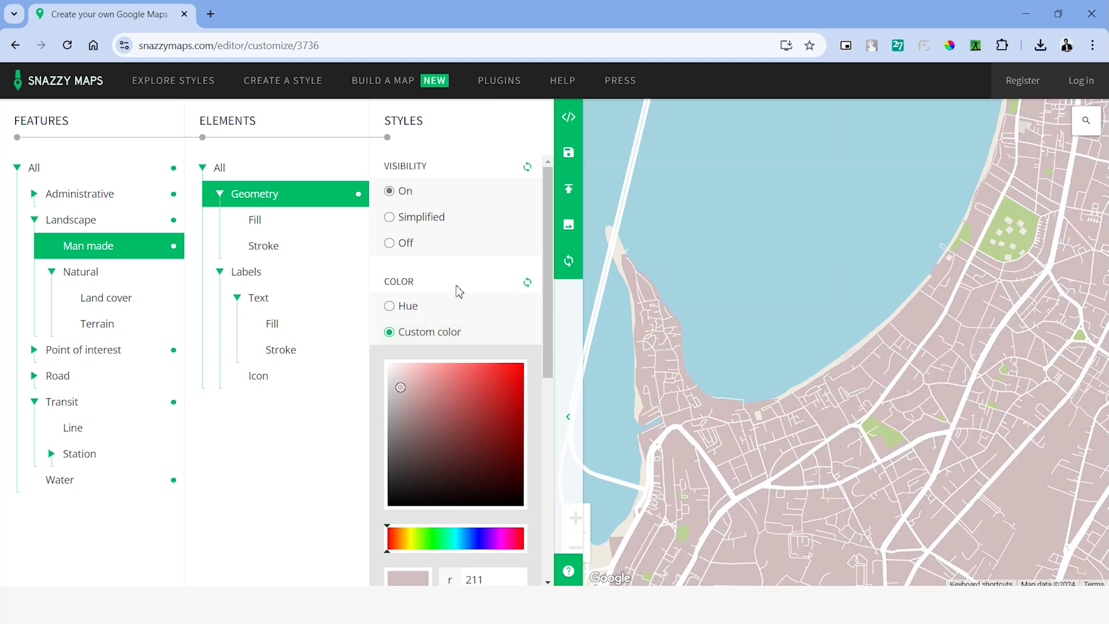
pyautogui.click(527, 283)
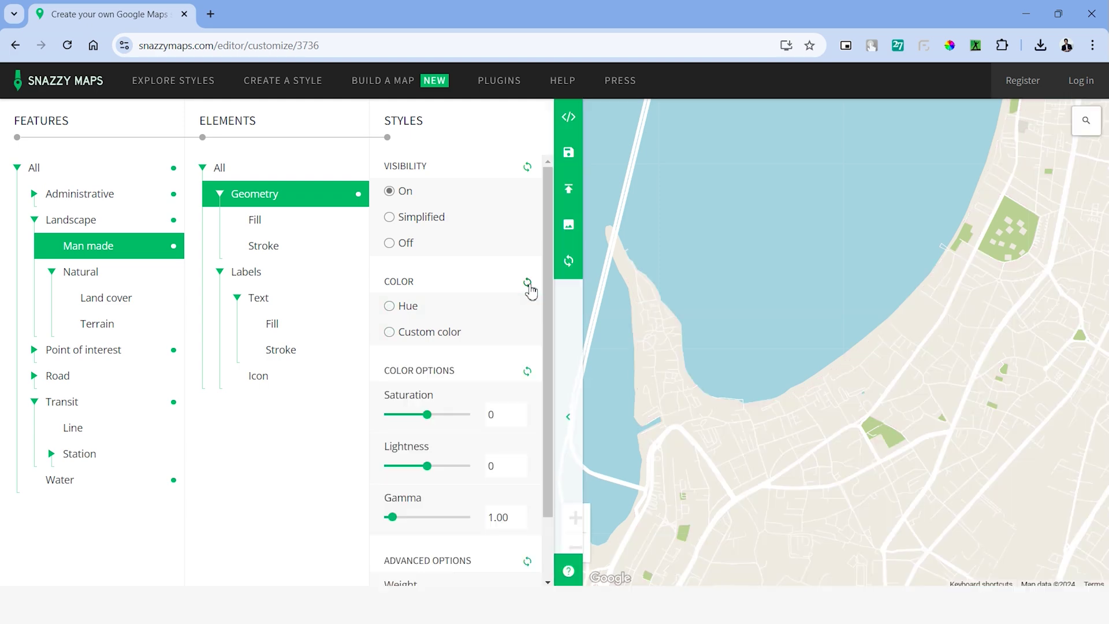
# Step: Give man-made geometry a custom near-black charcoal color and collapse the side panels
pyautogui.click(441, 305)
pyautogui.click(527, 283)
pyautogui.click(453, 331)
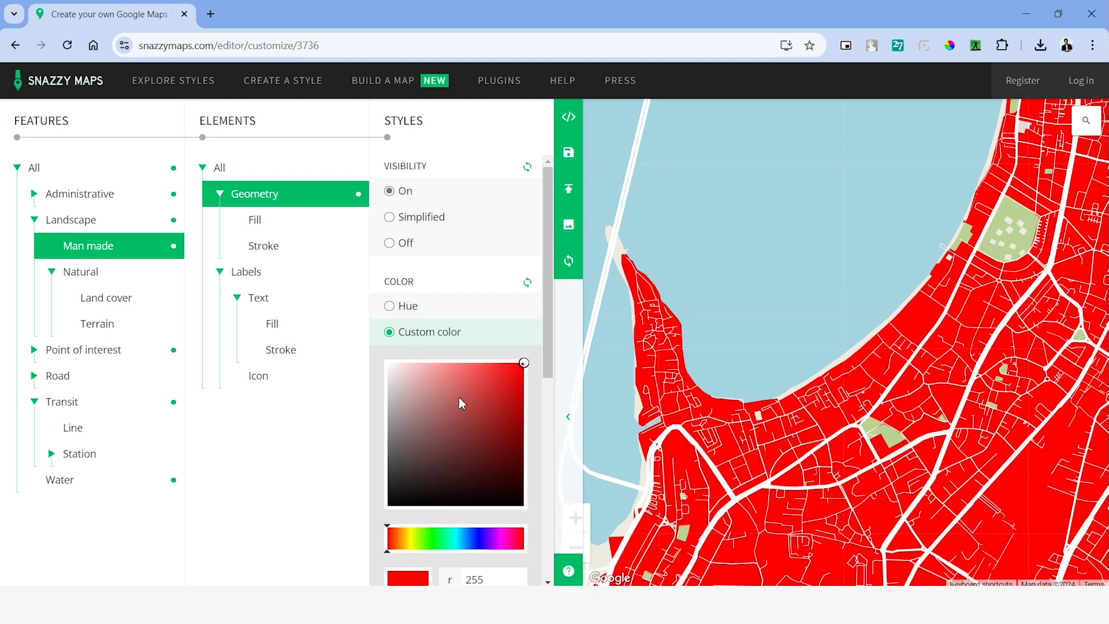
pyautogui.click(402, 420)
pyautogui.click(417, 540)
pyautogui.click(407, 539)
pyautogui.moveTo(401, 400)
pyautogui.mouseDown()
pyautogui.moveTo(403, 384)
pyautogui.moveTo(388, 478)
pyautogui.mouseUp()
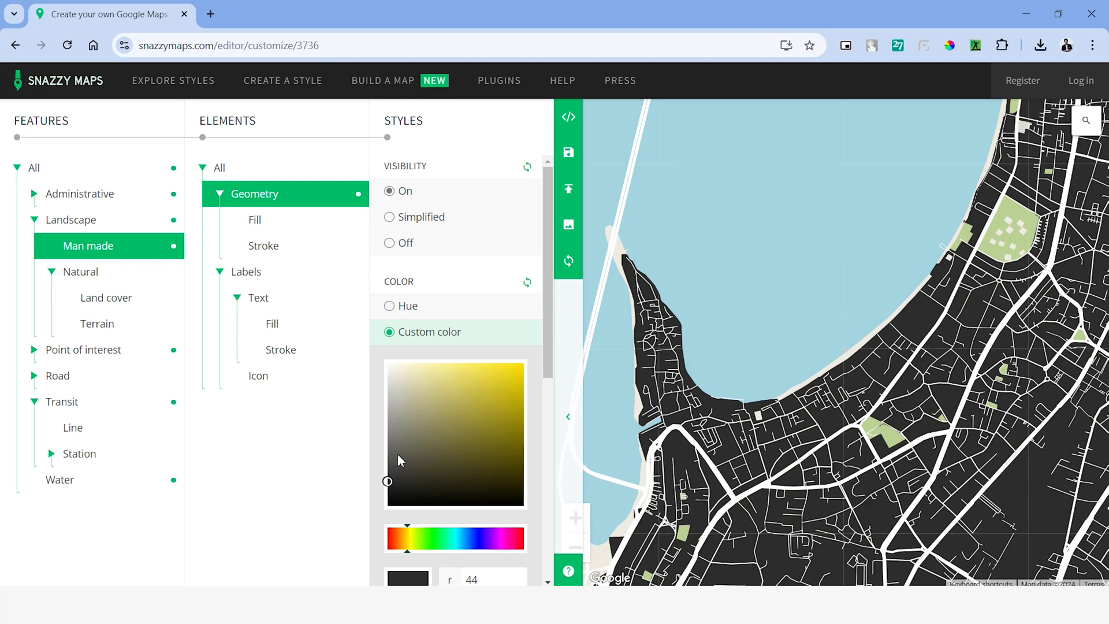
pyautogui.click(387, 489)
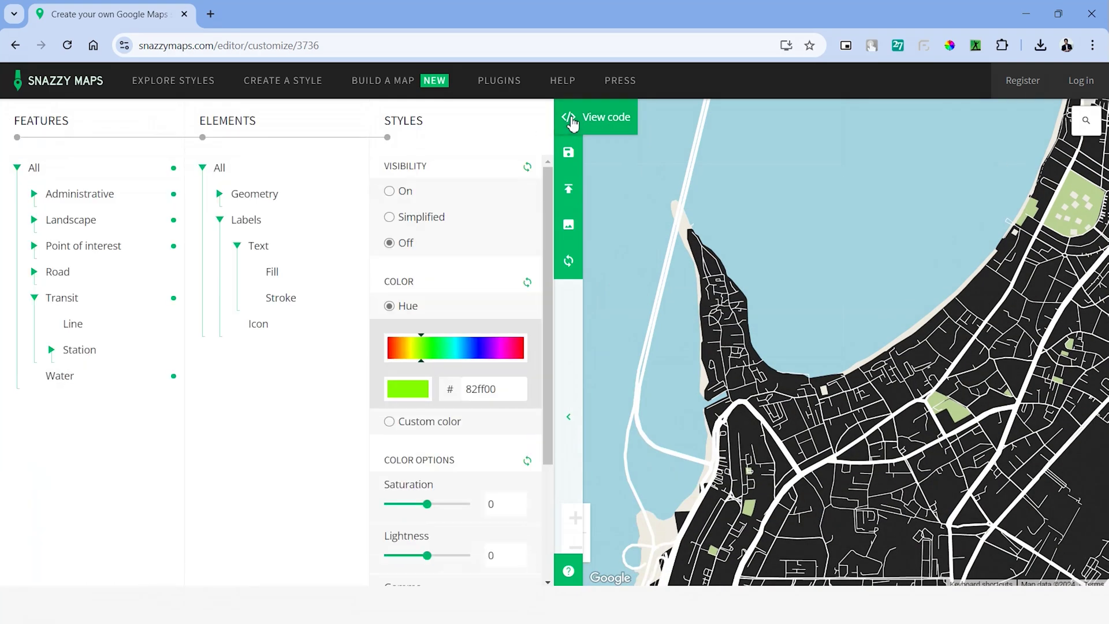
pyautogui.click(568, 416)
# Step: Frame the coastline, register an account, and bring up the 500 × 500 px Download Image settings
pyautogui.moveTo(263, 306); pyautogui.dragTo(343, 299)
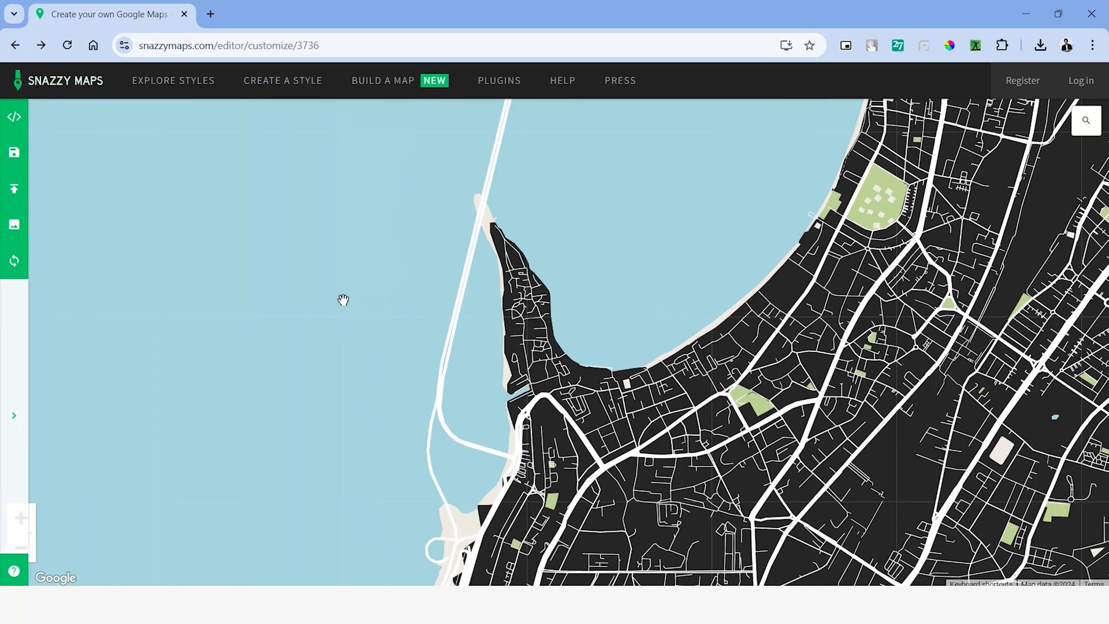
pyautogui.click(14, 225)
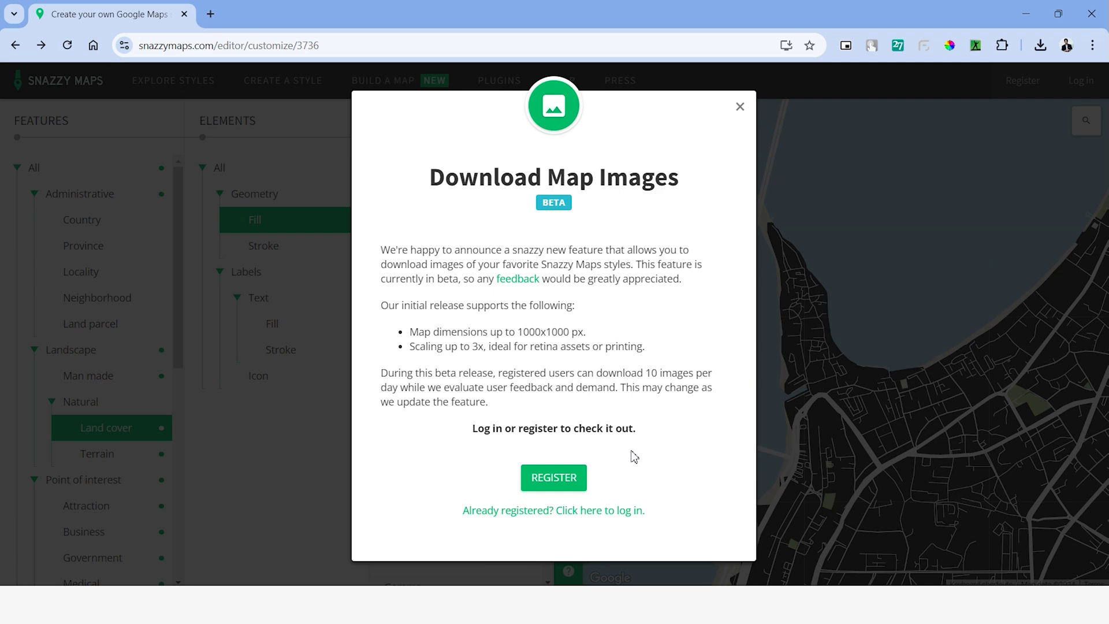
pyautogui.click(553, 477)
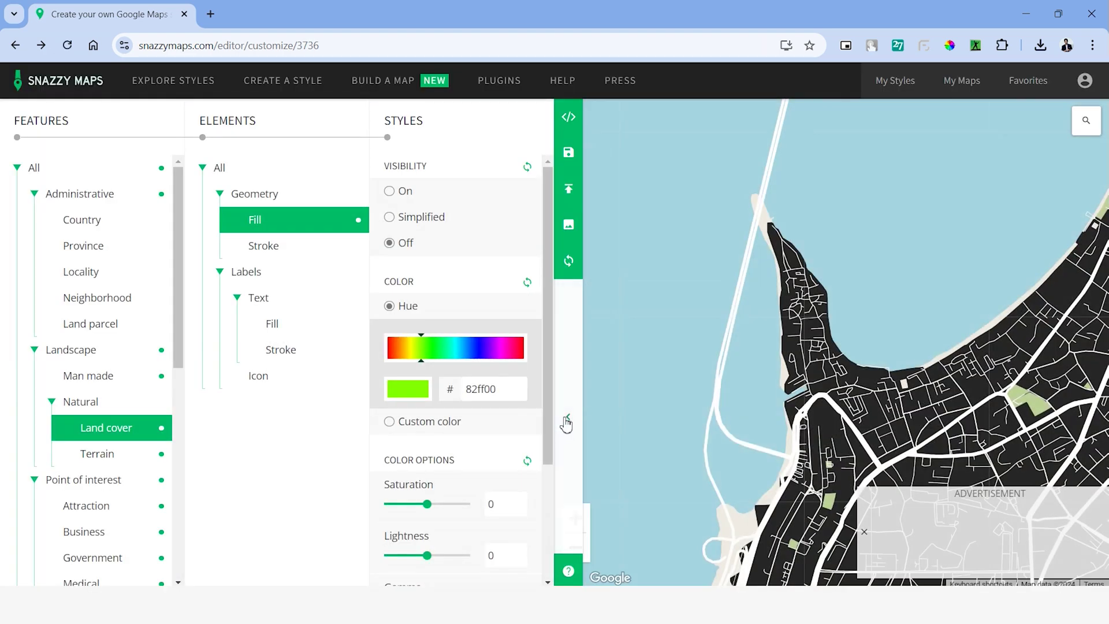
pyautogui.click(565, 420)
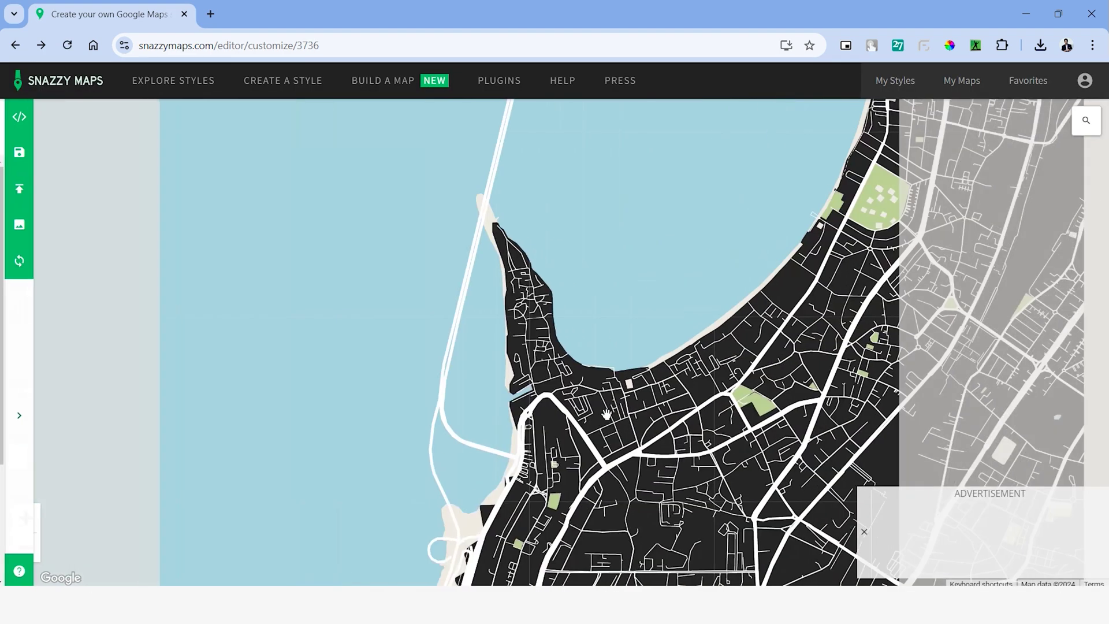
pyautogui.click(17, 224)
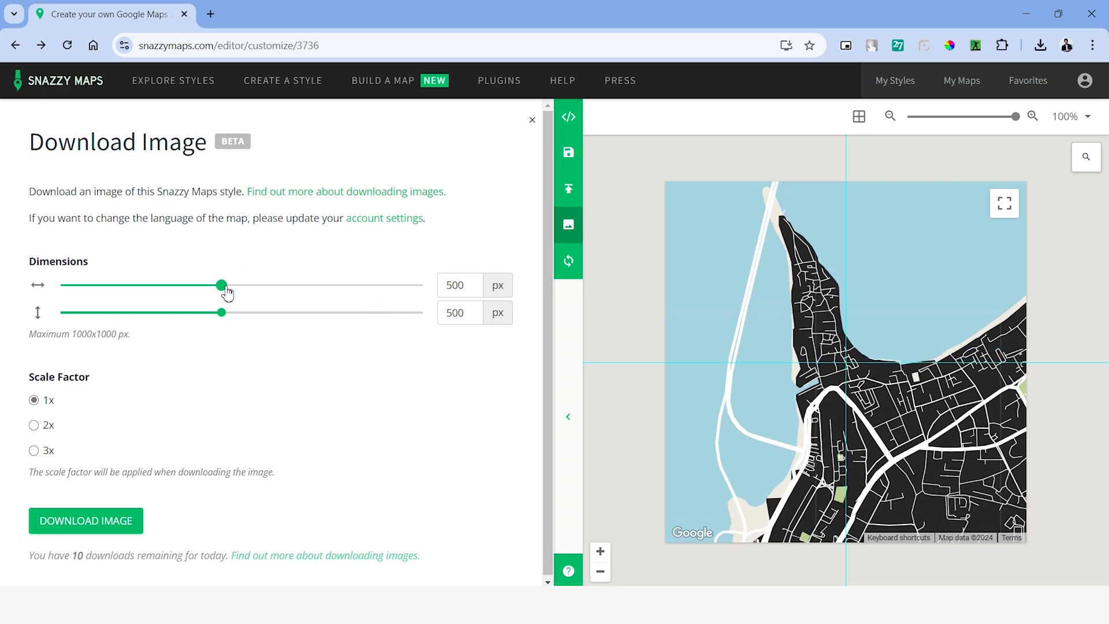
# Step: Download the map image at 1000 × 700 px with a 3x scale factor
pyautogui.moveTo(227, 294); pyautogui.dragTo(430, 283)
pyautogui.moveTo(222, 313); pyautogui.dragTo(305, 331)
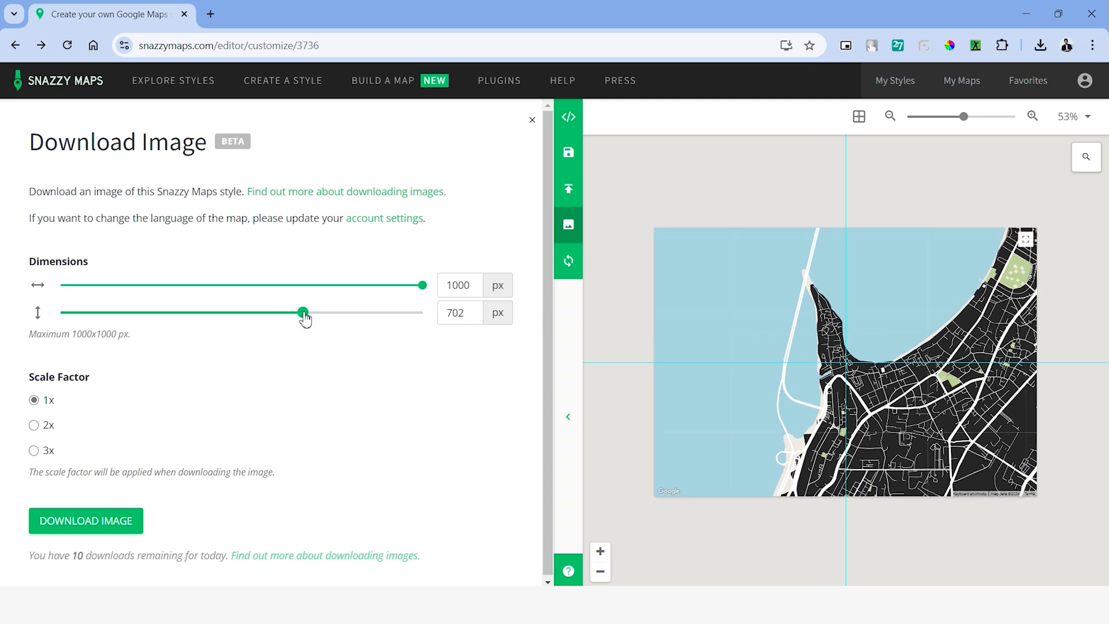
pyautogui.doubleClick(451, 313)
pyautogui.write('700')
pyautogui.click(35, 452)
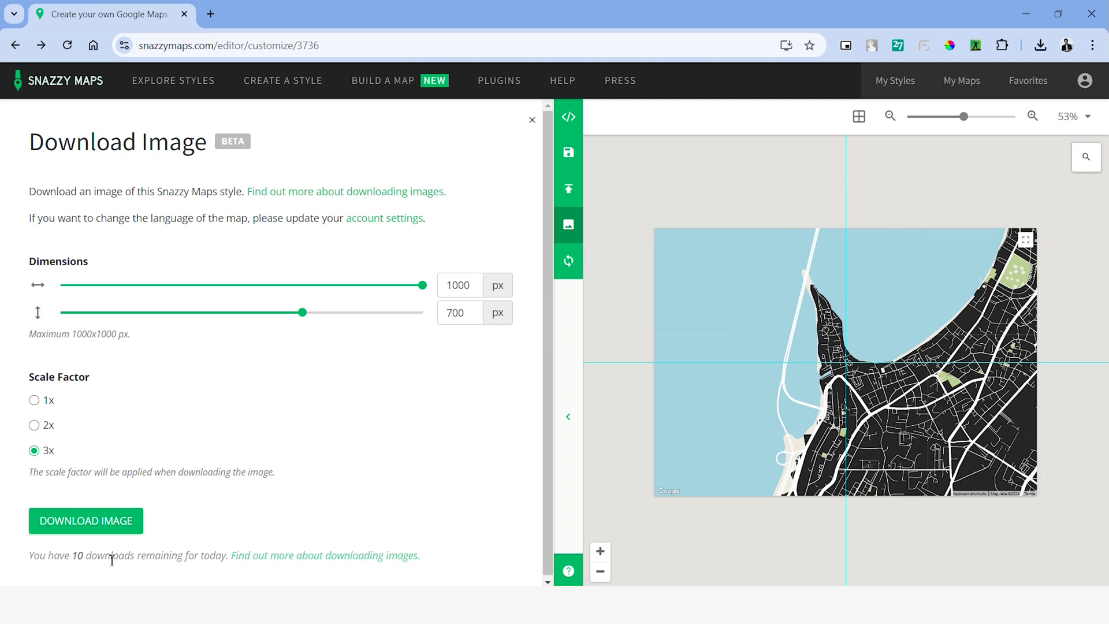
pyautogui.click(137, 520)
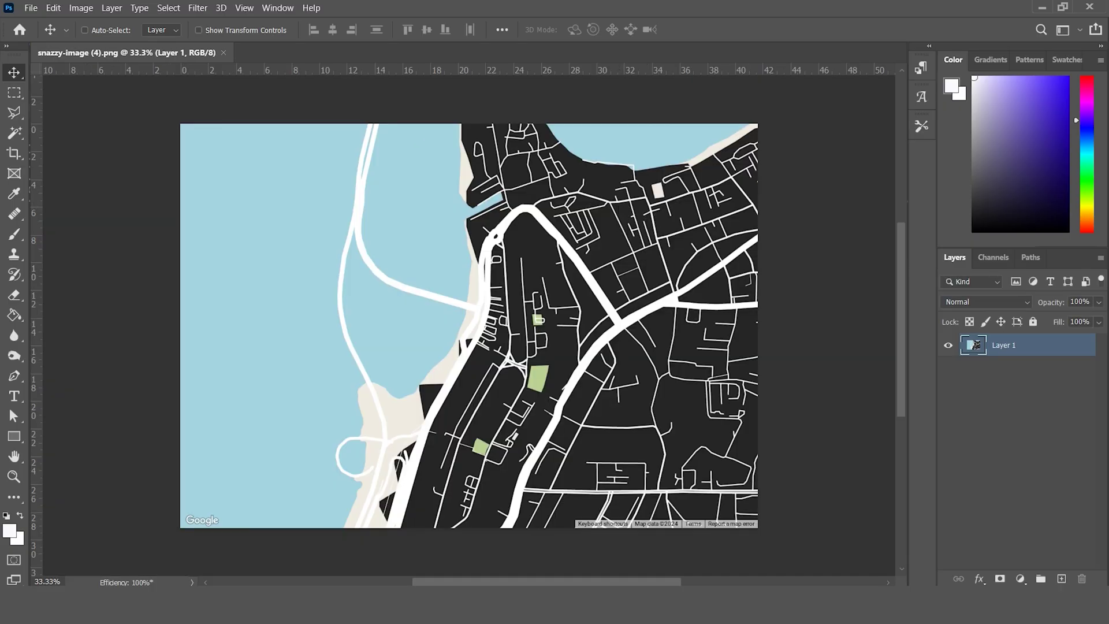
# Step: Confirm the image is 3000 × 2100 px, then Magic Wand the water and deselect
pyautogui.click(81, 8)
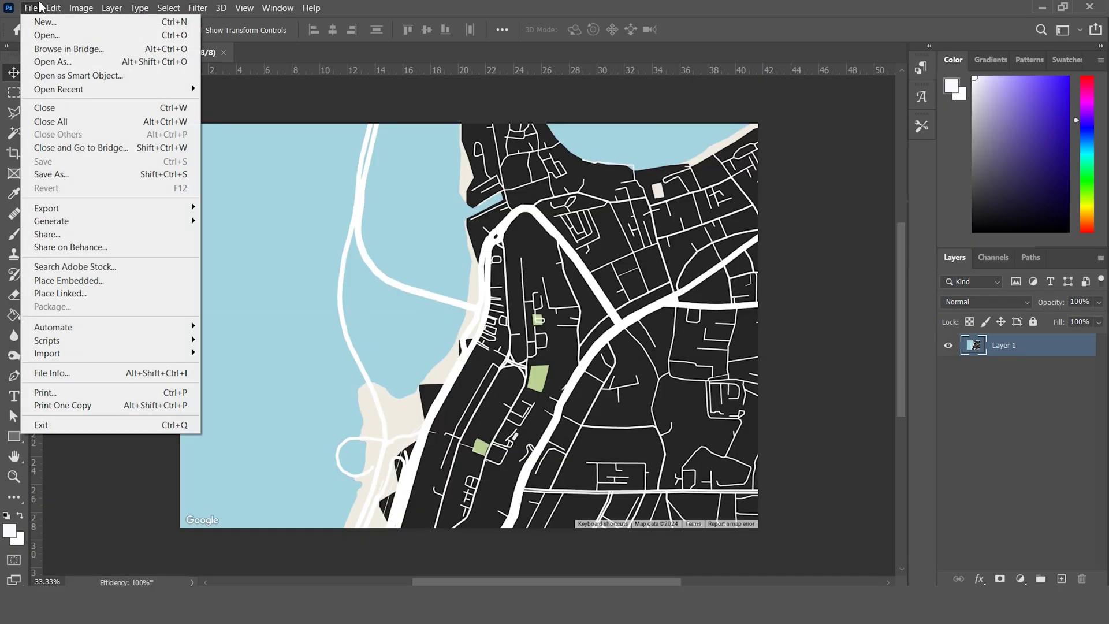
pyautogui.moveTo(81, 7)
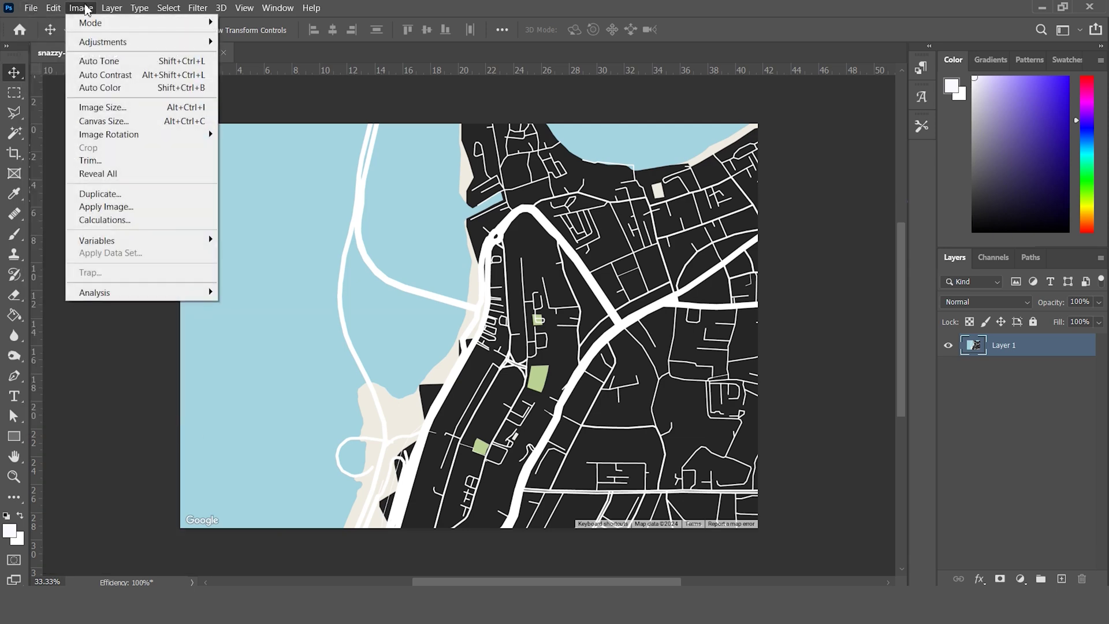
pyautogui.click(123, 110)
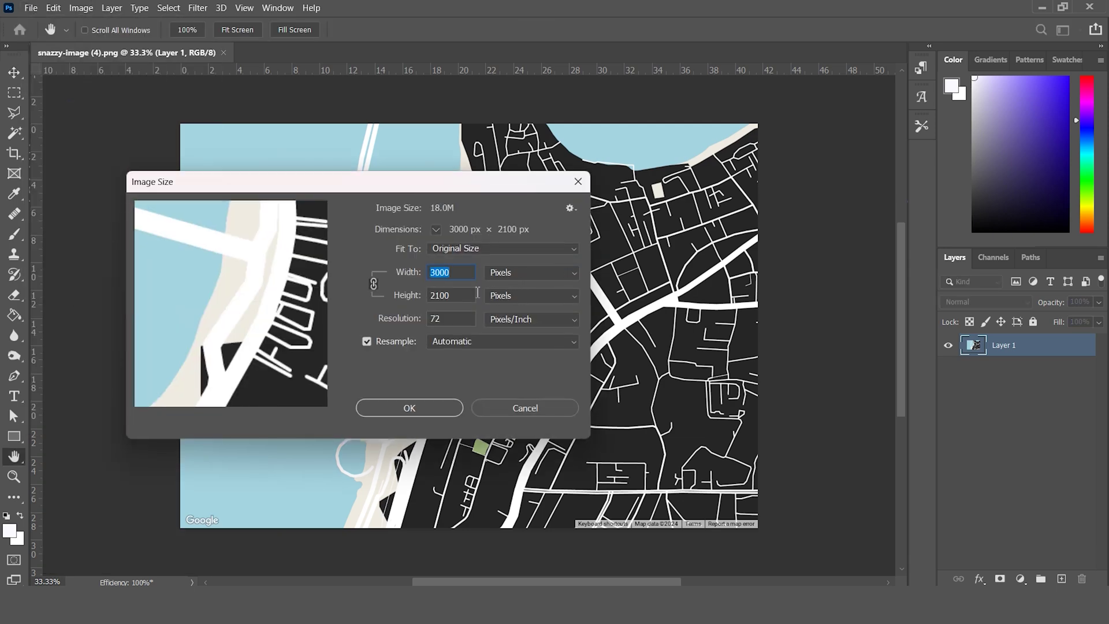
pyautogui.press('Escape')
pyautogui.press('w')
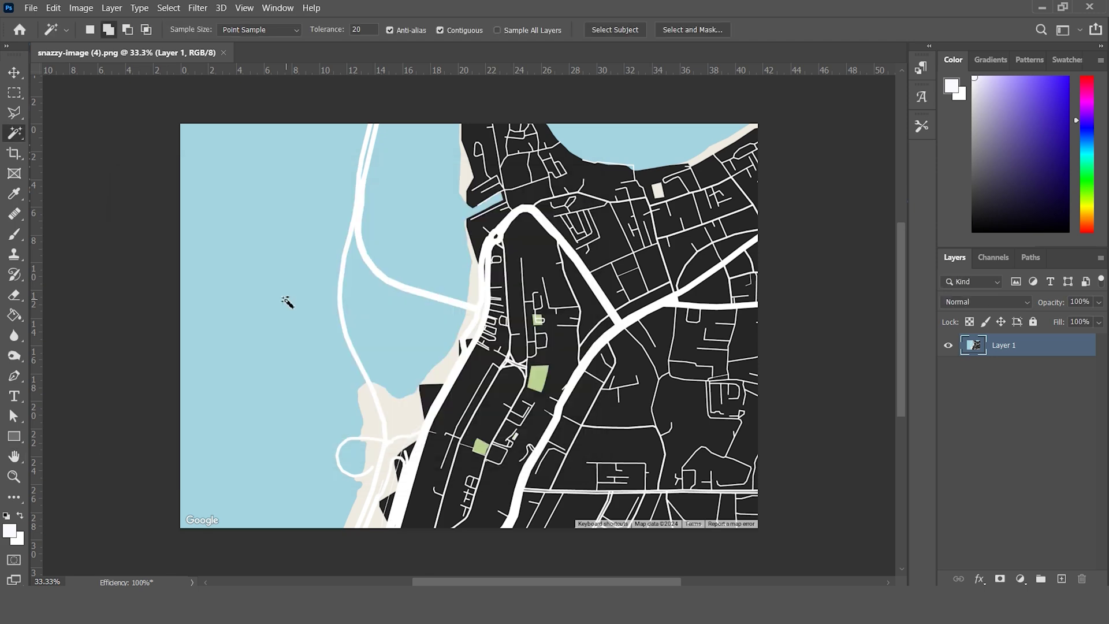
pyautogui.click(298, 304)
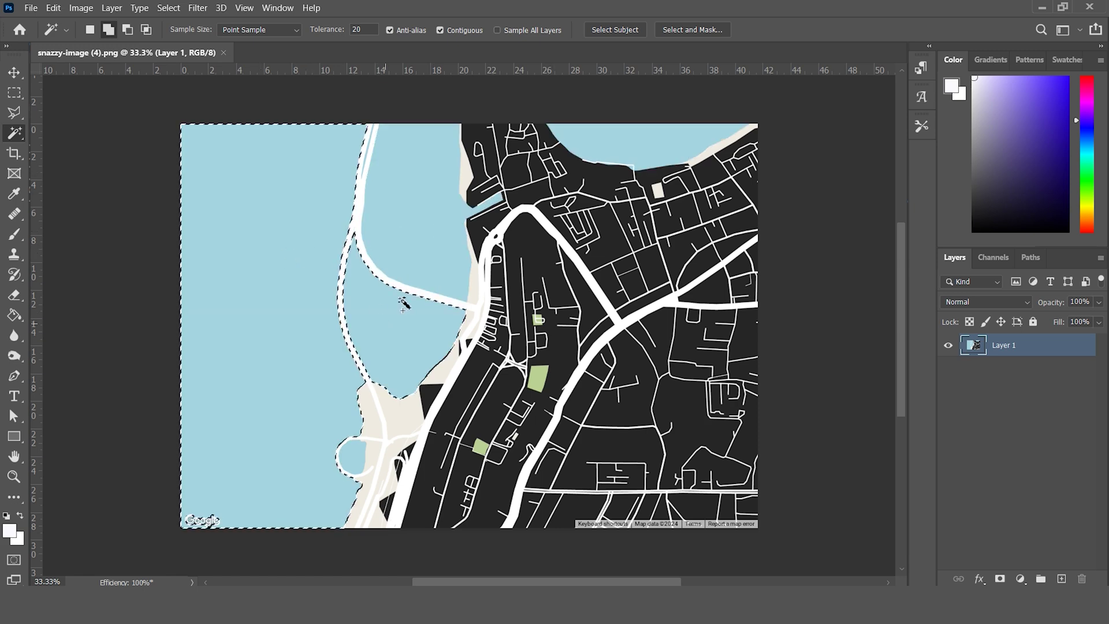
pyautogui.hotkey('ctrl', 'd')
# Step: Select the light-blue water with Select > Color Range
pyautogui.press('v')
pyautogui.click(168, 8)
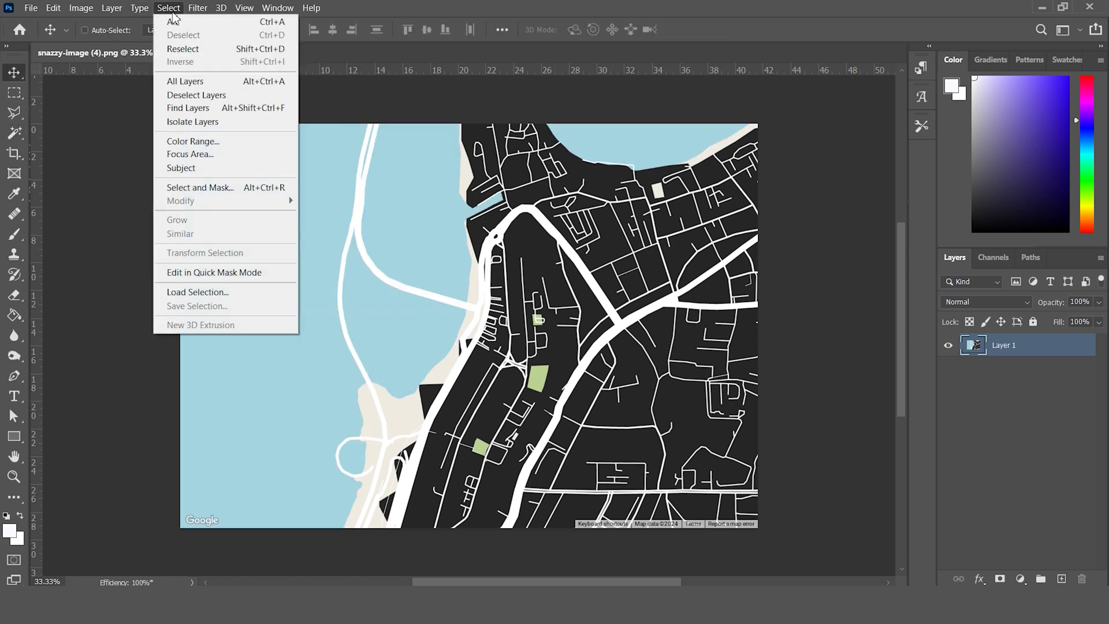
pyautogui.click(230, 148)
pyautogui.click(443, 227)
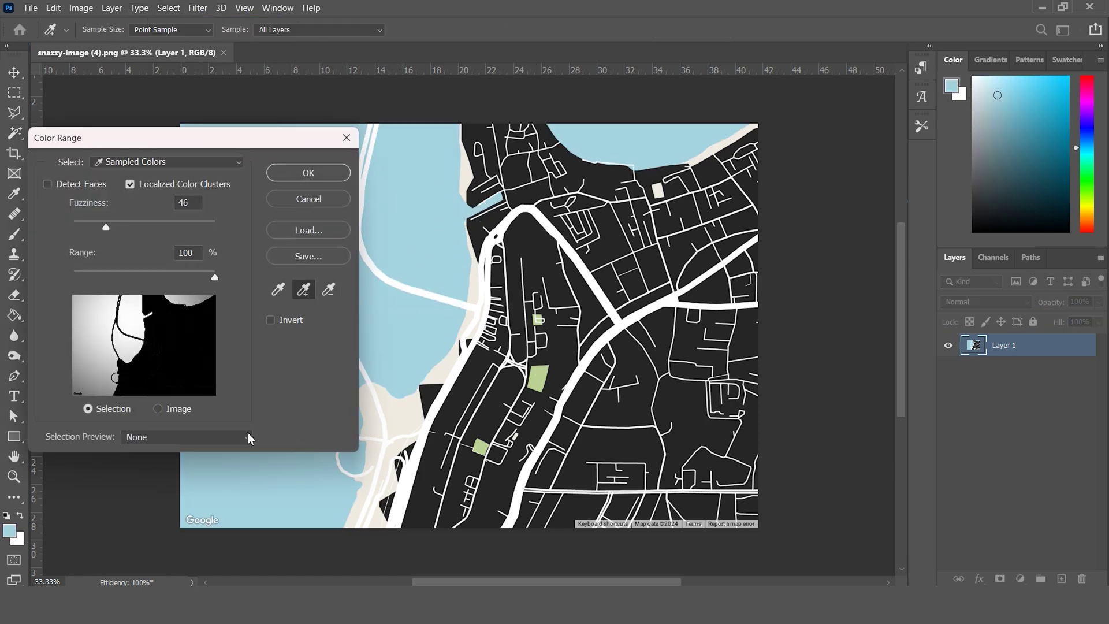
pyautogui.click(340, 180)
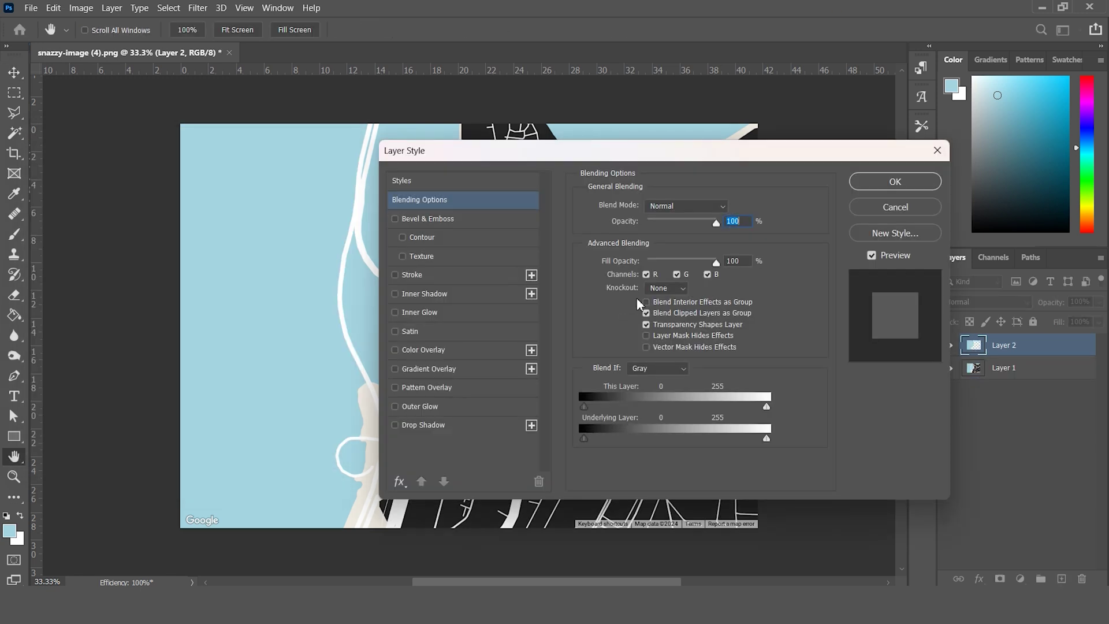
# Step: Give the layer a teal Color Overlay in Layer Style
pyautogui.click(439, 276)
pyautogui.click(424, 350)
pyautogui.click(730, 207)
pyautogui.click(611, 376)
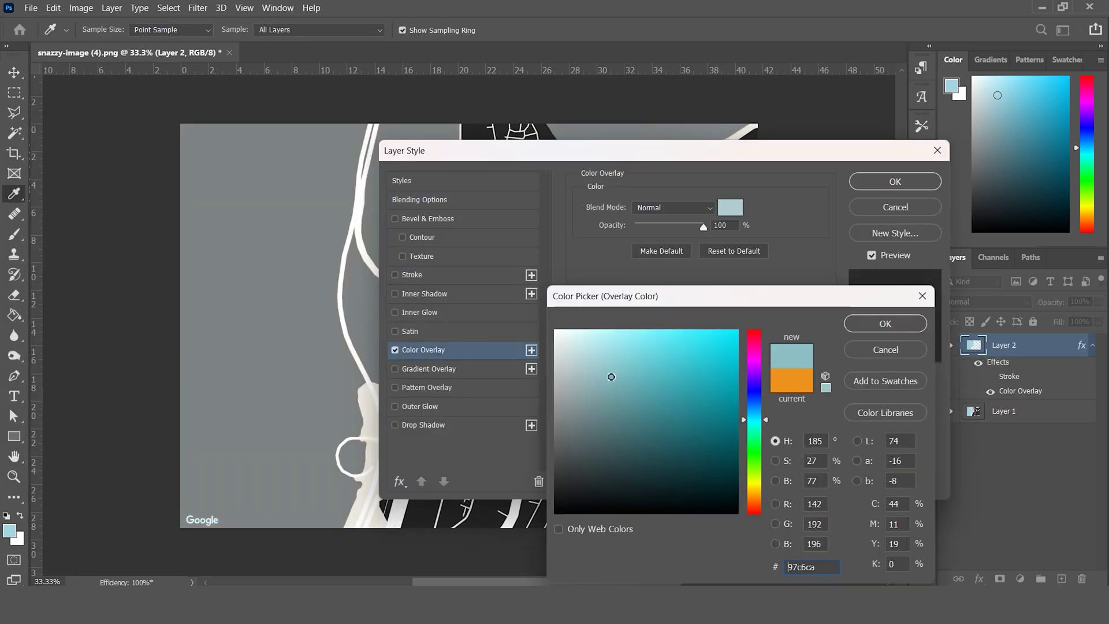
pyautogui.click(617, 364)
pyautogui.click(885, 323)
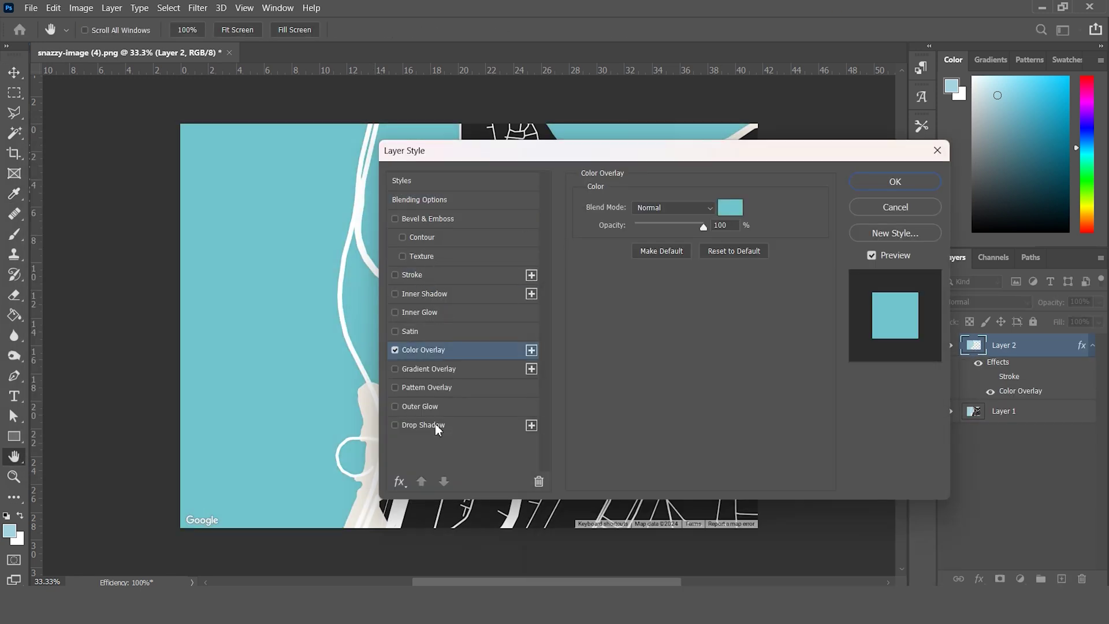
# Step: Add an Inner Shadow, apply the style, and toggle the overlay off and back on
pyautogui.click(424, 425)
pyautogui.click(395, 294)
pyautogui.click(465, 349)
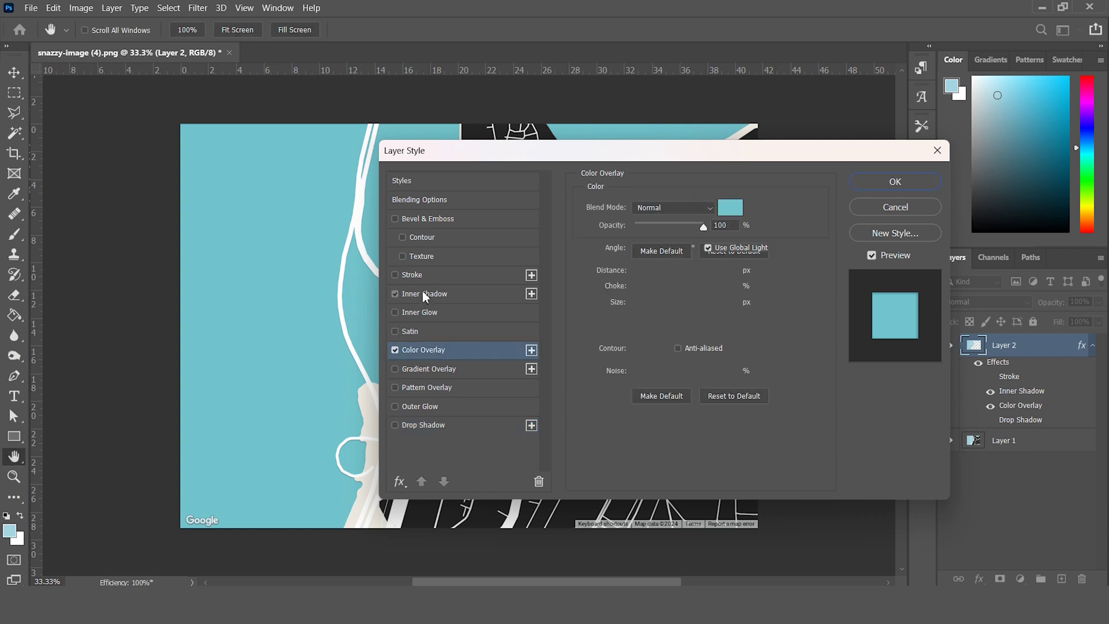
pyautogui.click(423, 293)
pyautogui.click(894, 181)
pyautogui.click(990, 391)
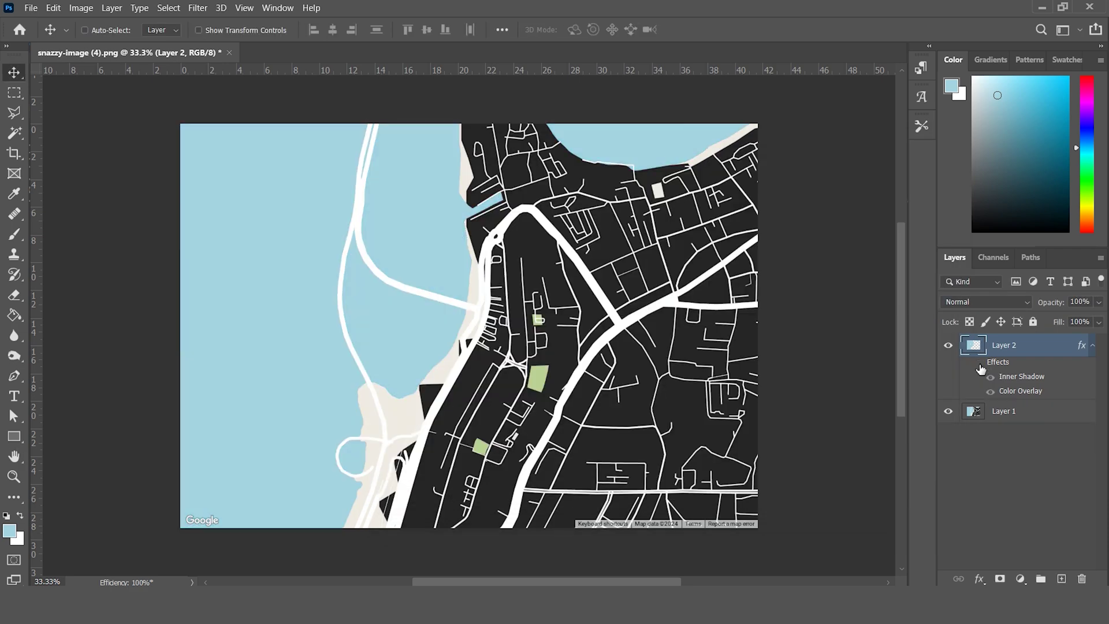
pyautogui.click(990, 390)
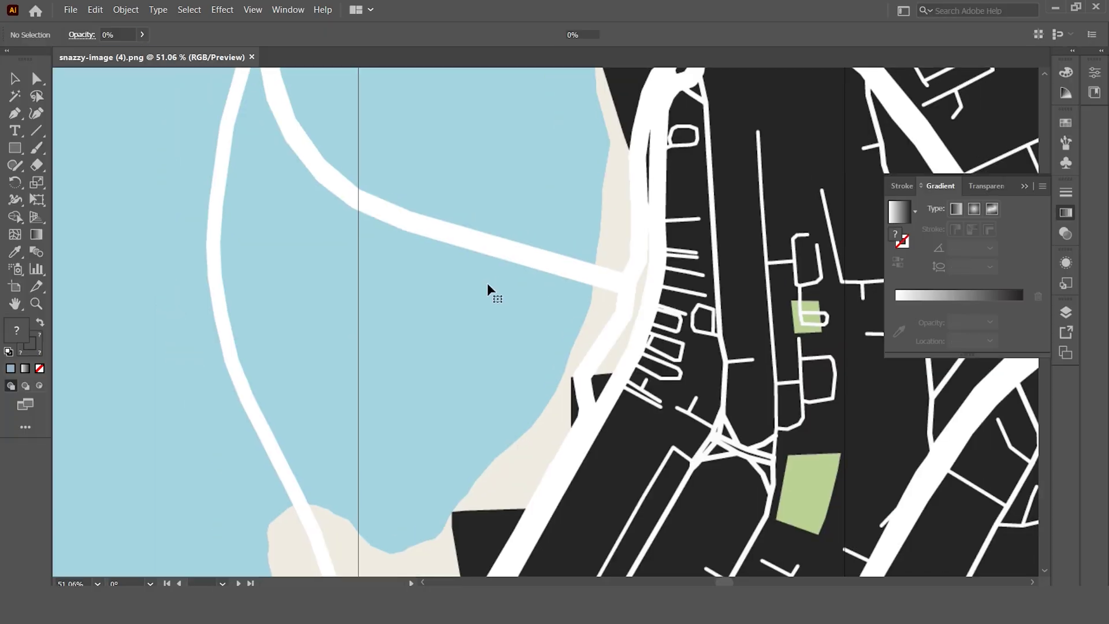
# Step: Set Image Trace on the placed map to Color mode, Full Tone palette and 98% corners
pyautogui.click(488, 289)
pyautogui.scroll(-4, 488, 289)
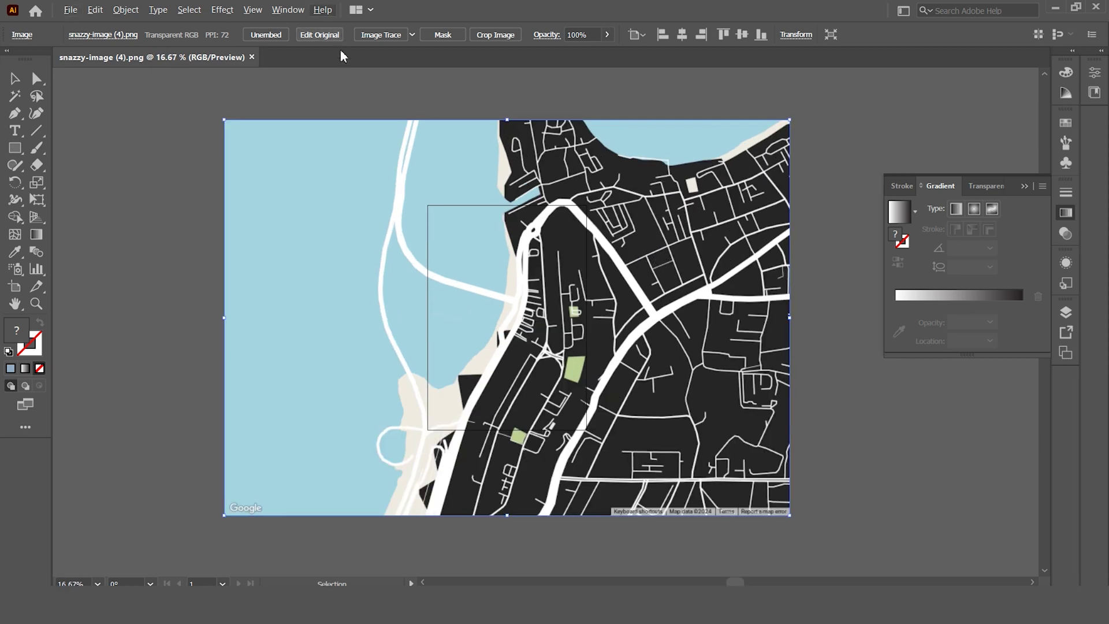
pyautogui.hscroll(2, 430, 269)
pyautogui.click(301, 13)
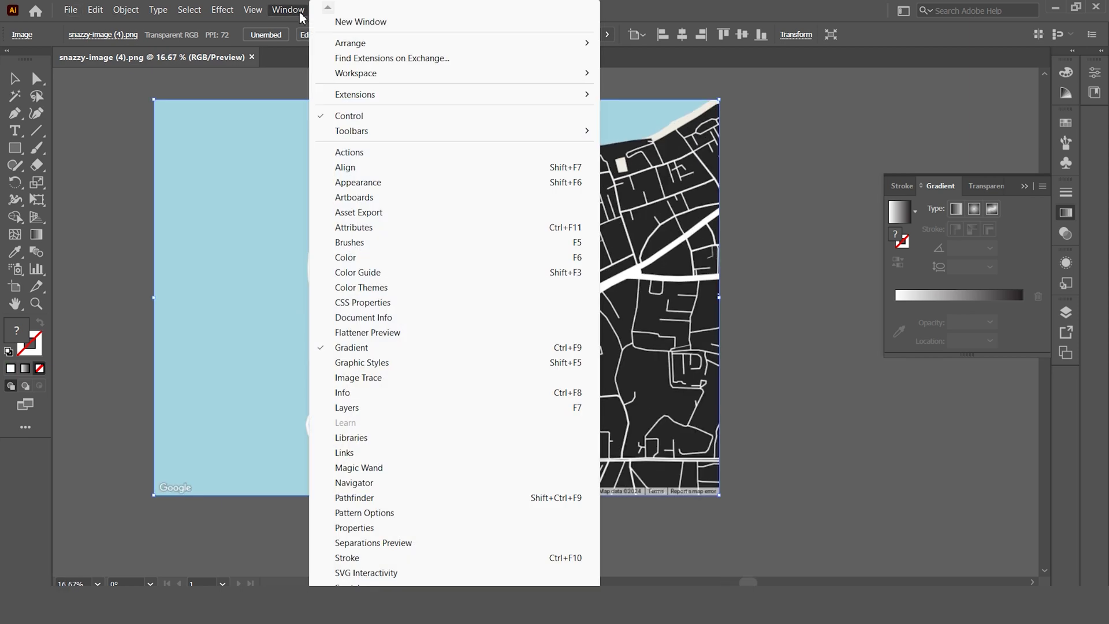
pyautogui.click(403, 379)
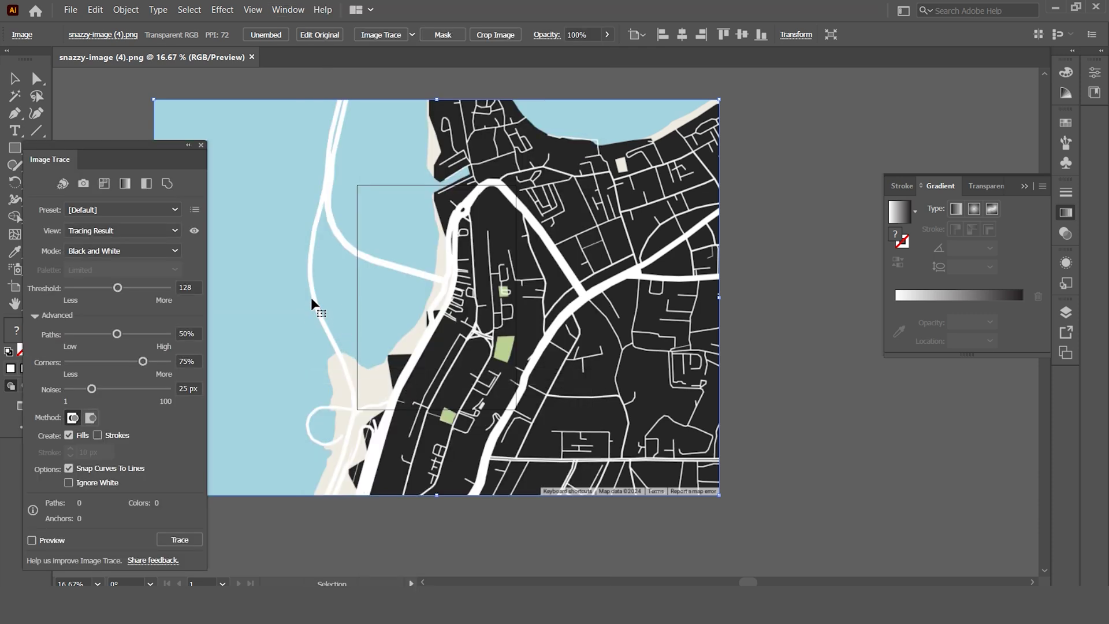
pyautogui.click(166, 250)
pyautogui.click(89, 266)
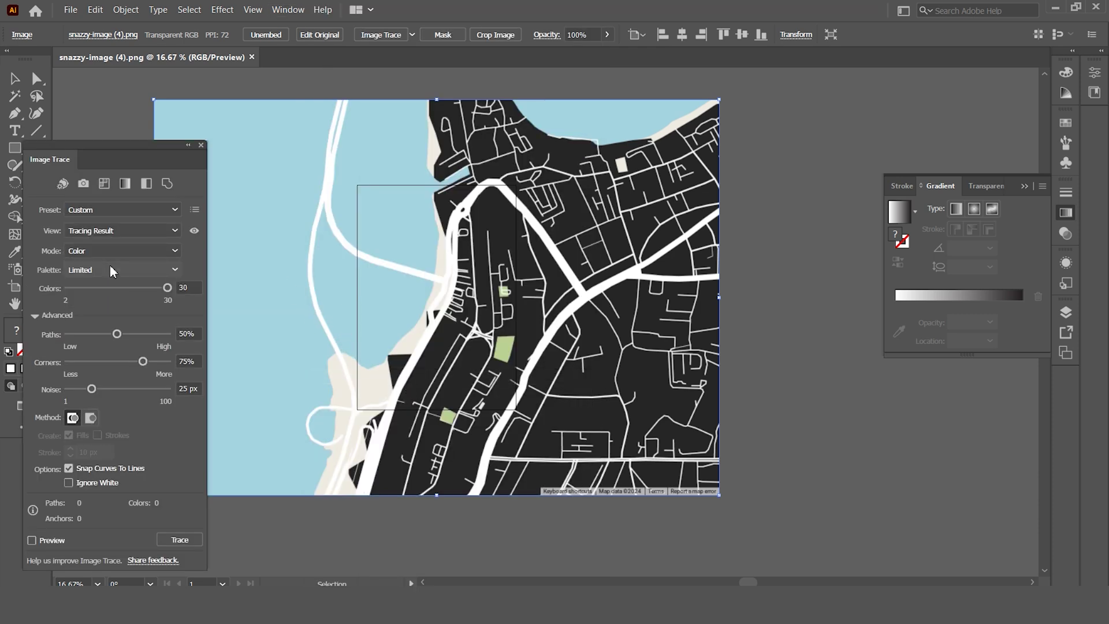
pyautogui.click(130, 271)
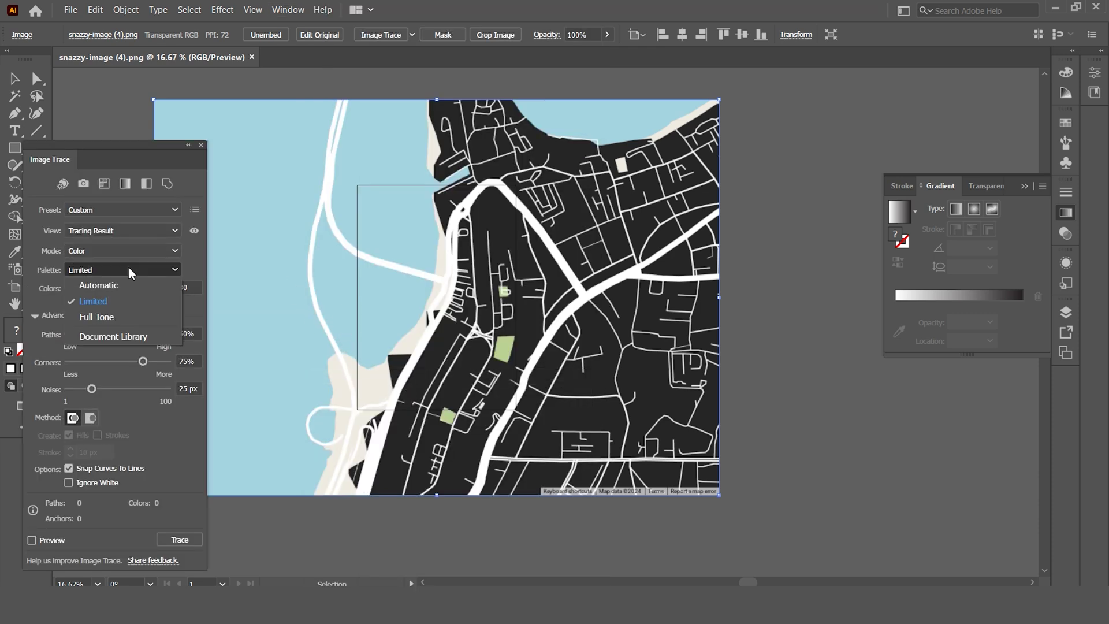
pyautogui.click(116, 318)
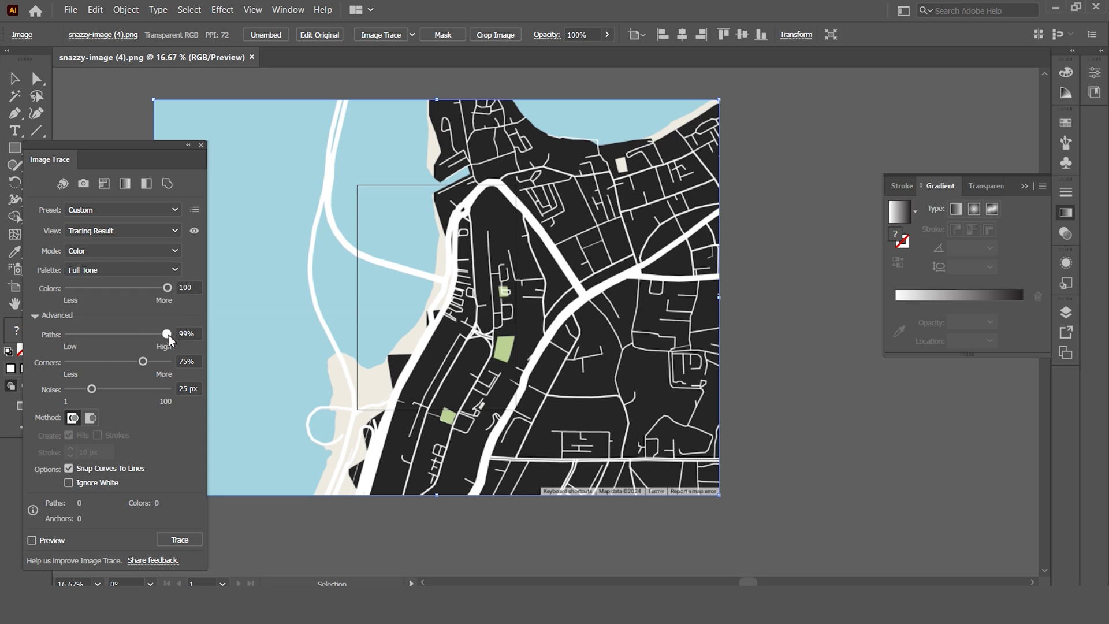
pyautogui.moveTo(143, 364); pyautogui.dragTo(164, 362)
# Step: Choose the Overlapping method and preview the trace, accepting the large-image warning
pyautogui.click(91, 418)
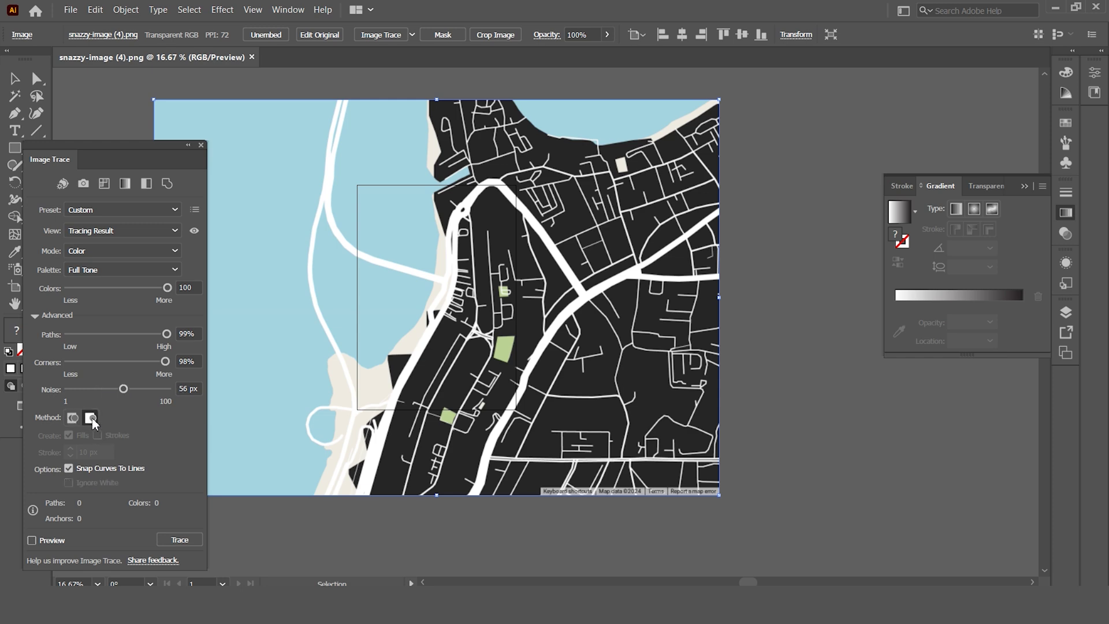
pyautogui.click(49, 542)
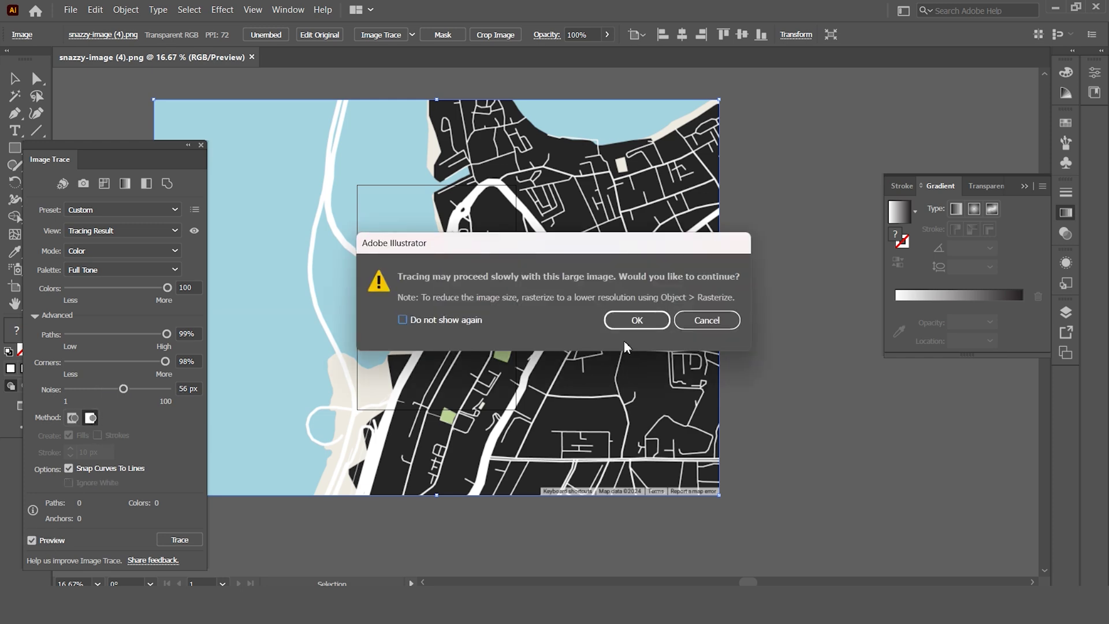
pyautogui.click(629, 321)
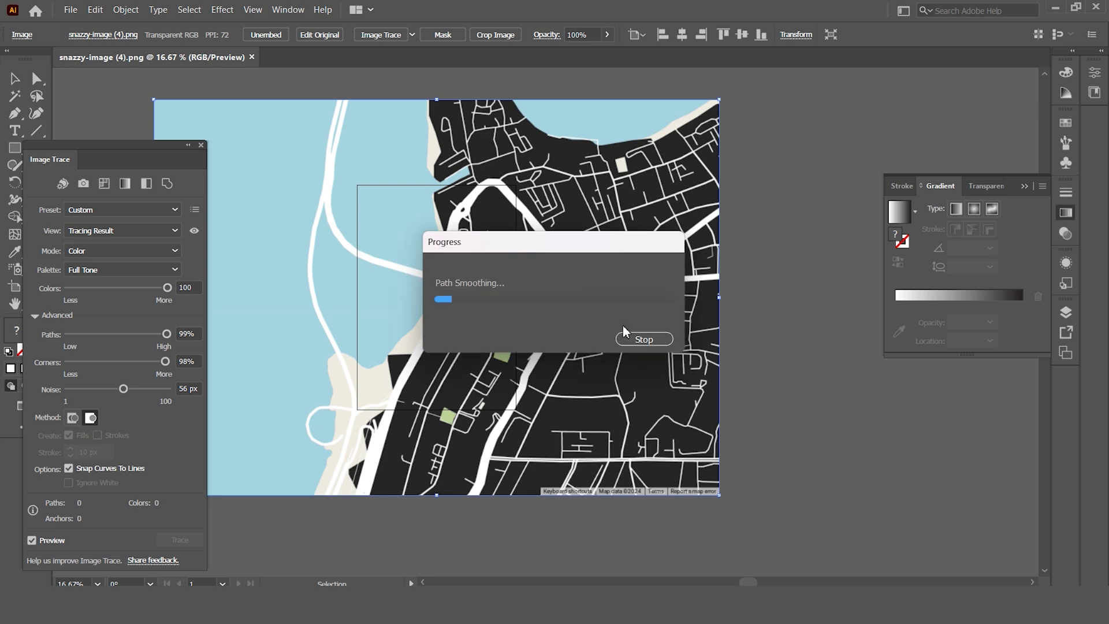
# Step: Expand the trace into editable paths and ungroup the vector group
pyautogui.click(126, 10)
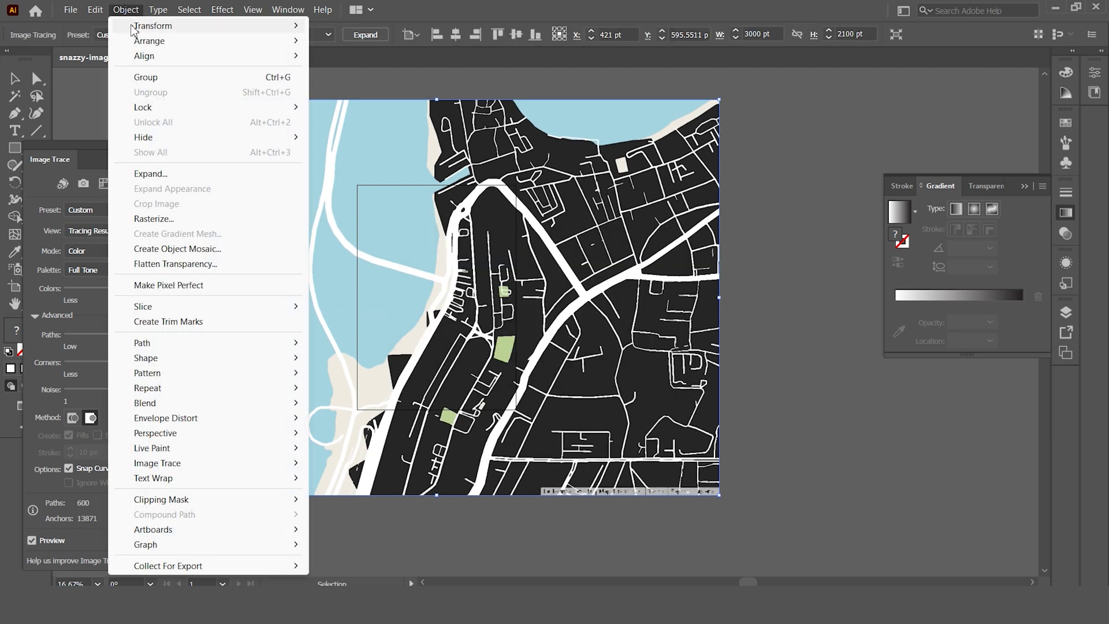
pyautogui.moveTo(241, 466)
pyautogui.click(344, 513)
pyautogui.rightClick(279, 190)
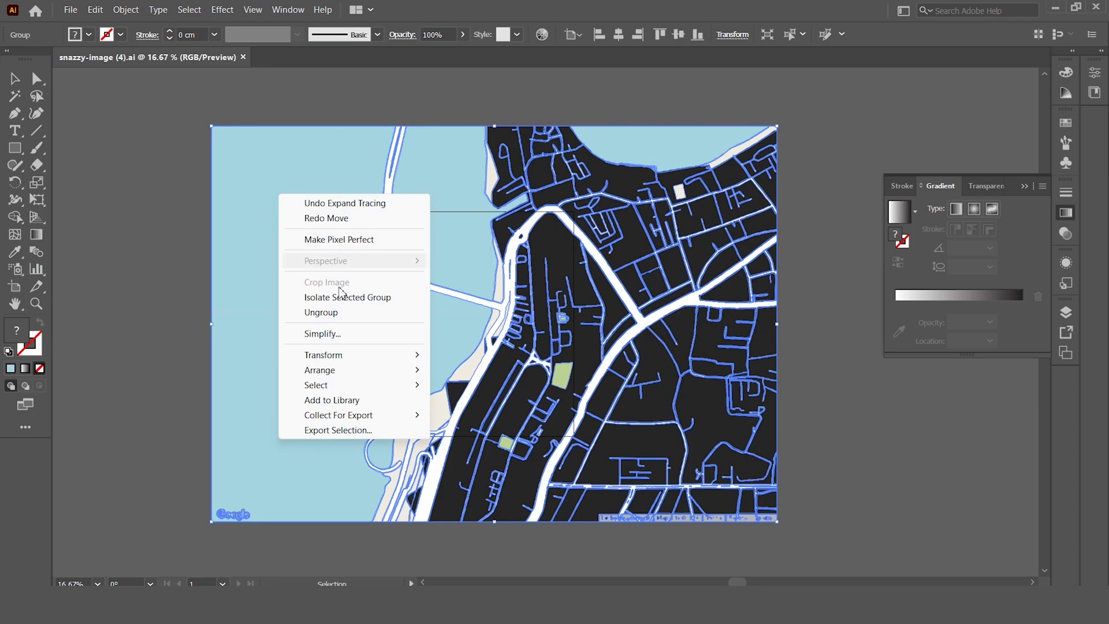
pyautogui.click(337, 312)
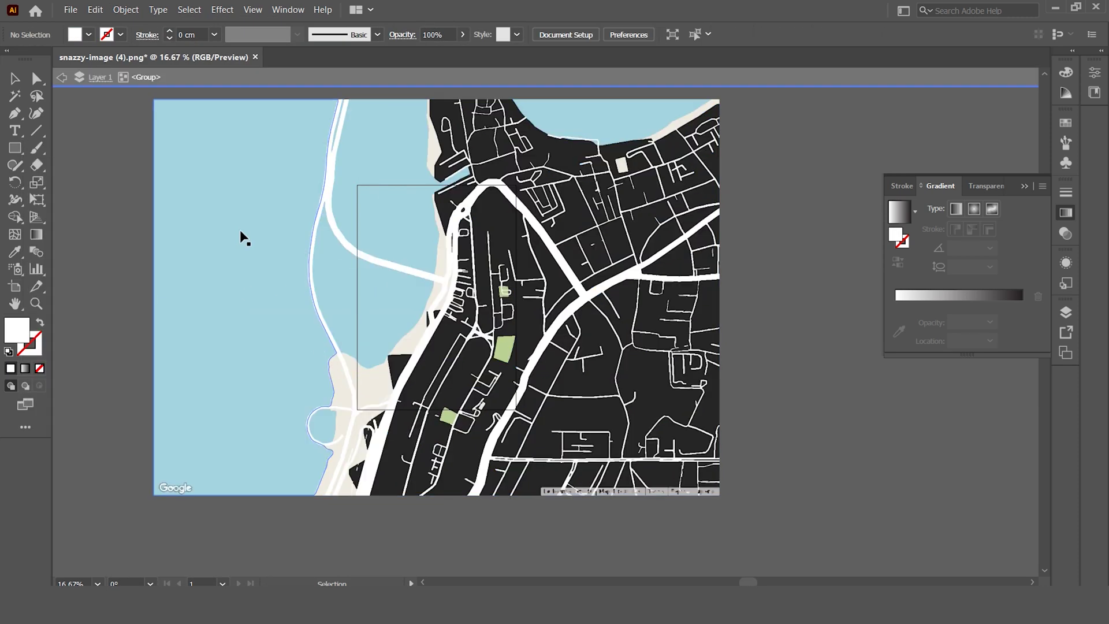
# Step: Recolour all the traced water shapes to a deeper blue
pyautogui.click(341, 299)
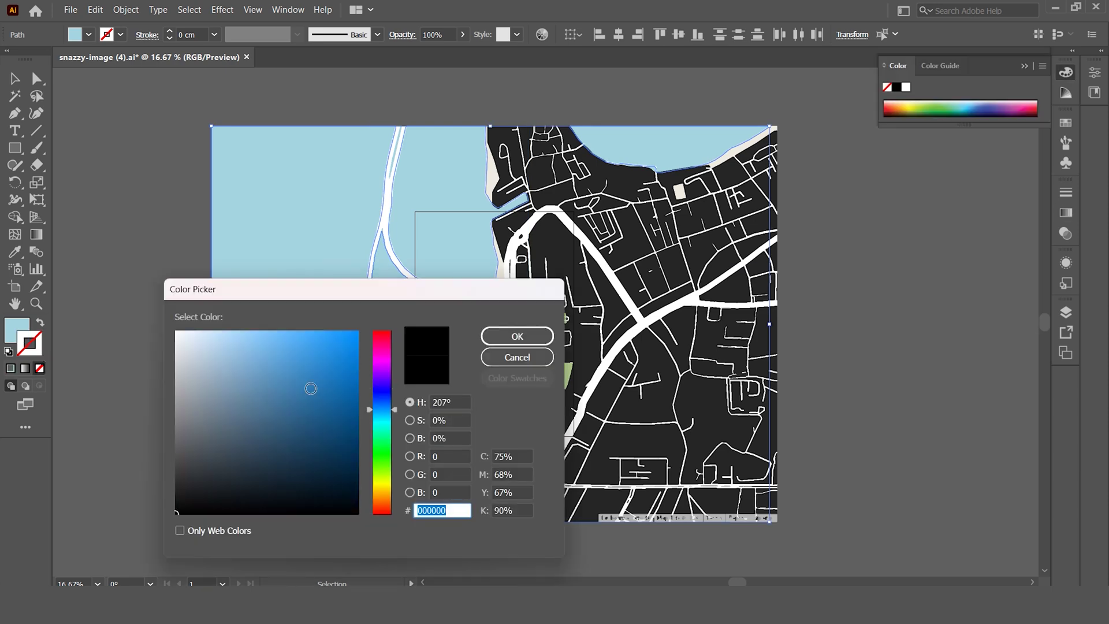
pyautogui.press('Return')
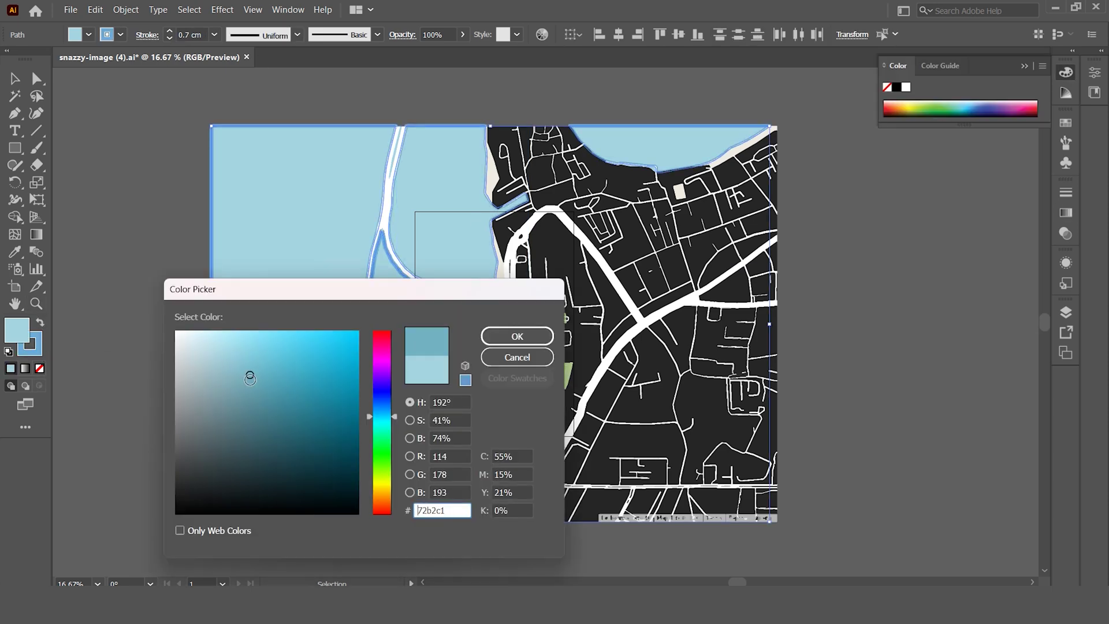
pyautogui.press('Return')
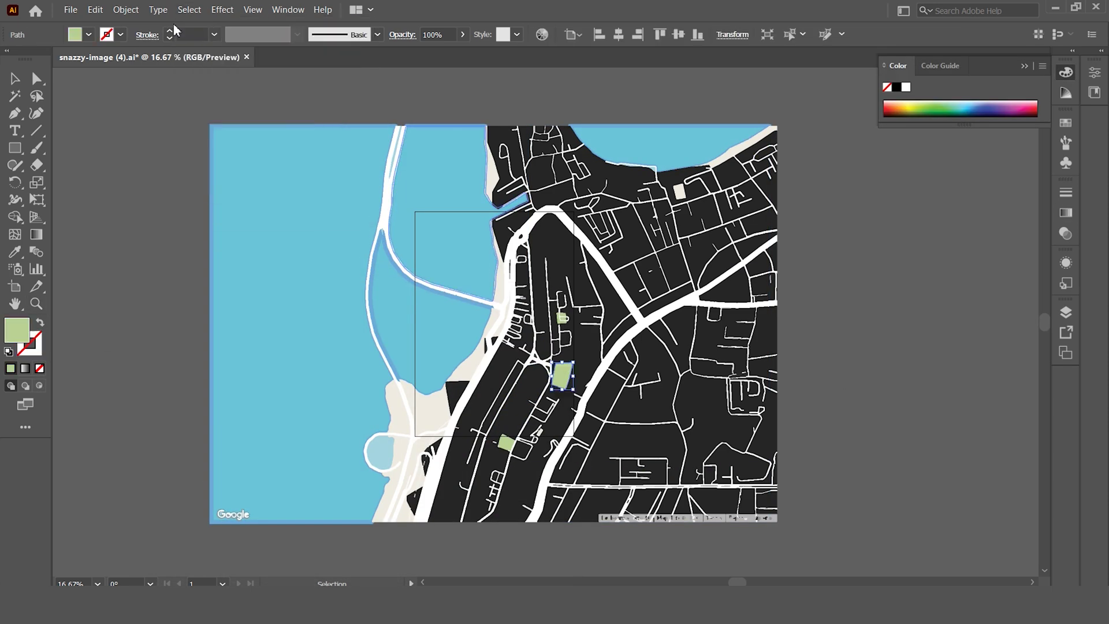
# Step: Give the park shapes a brighter green and the beach shapes a tan fill
pyautogui.click(189, 10)
pyautogui.click(416, 173)
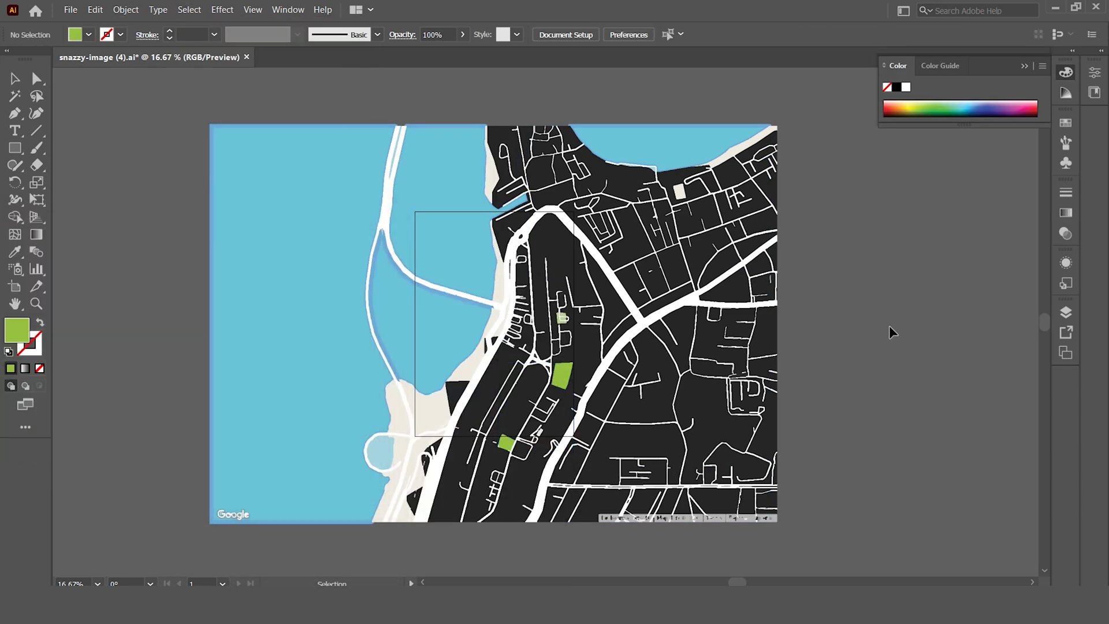
pyautogui.click(190, 10)
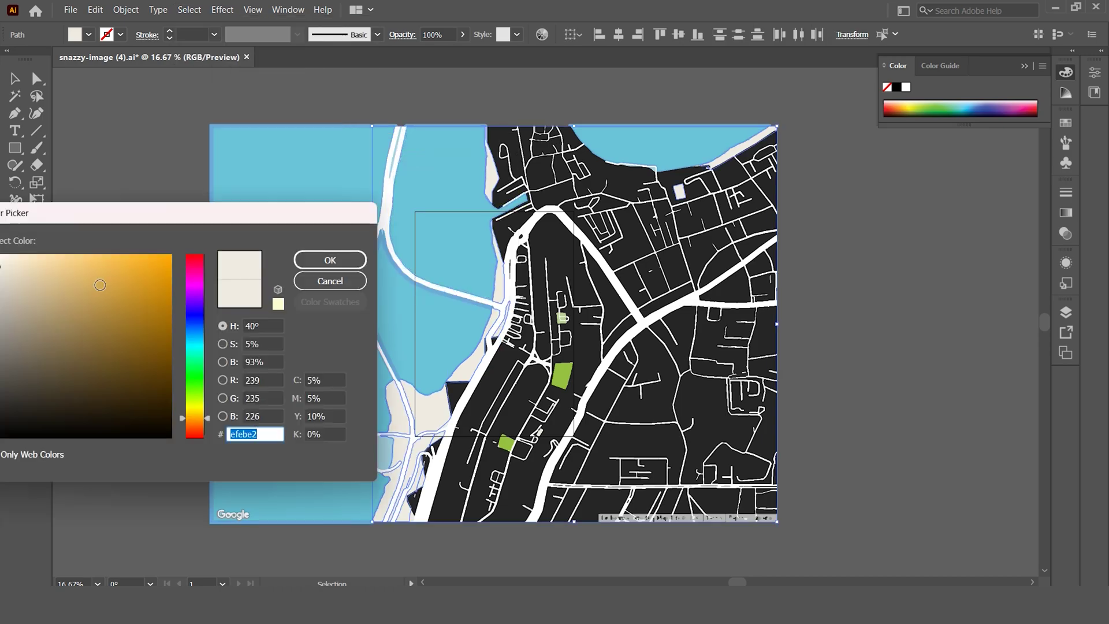
pyautogui.press('Return')
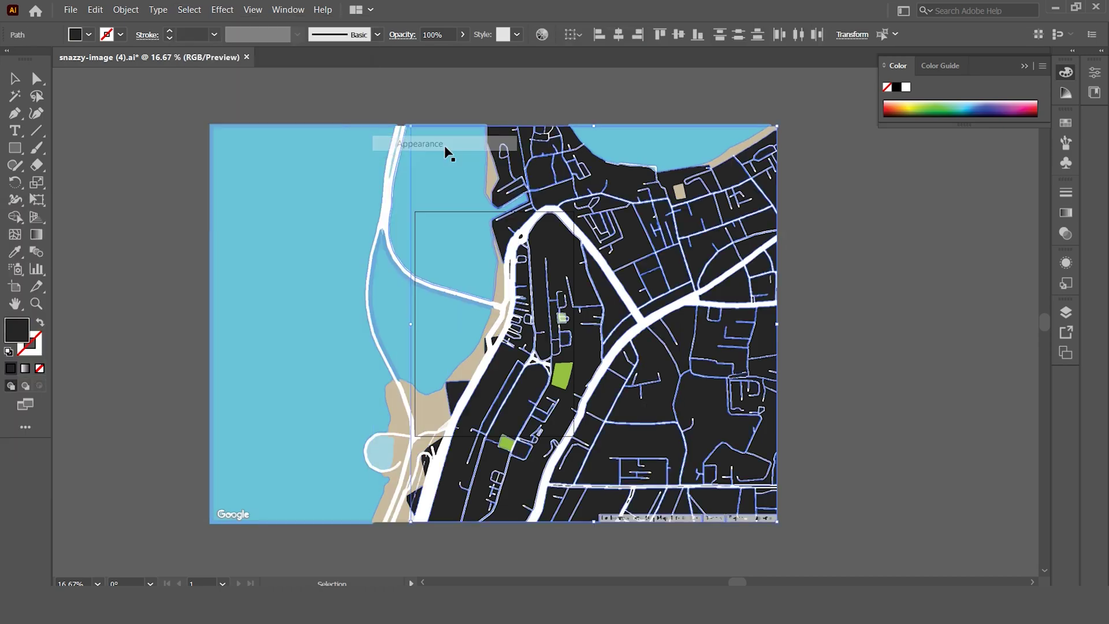